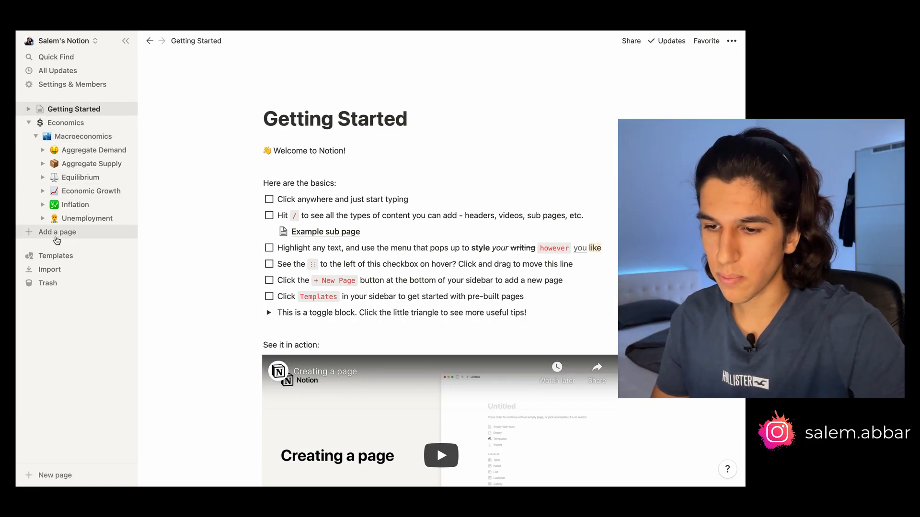
# Add a new top-level page titled Biology
pyautogui.click(55, 233)
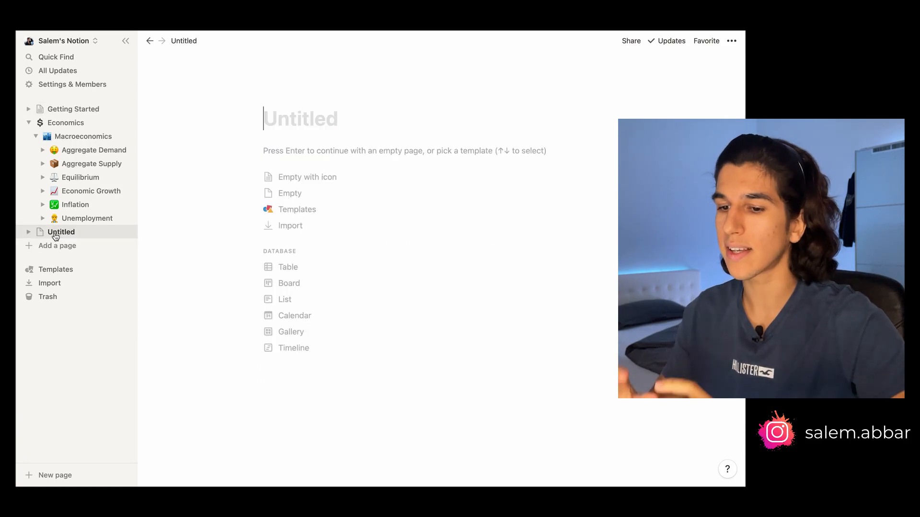
pyautogui.write('Bio')
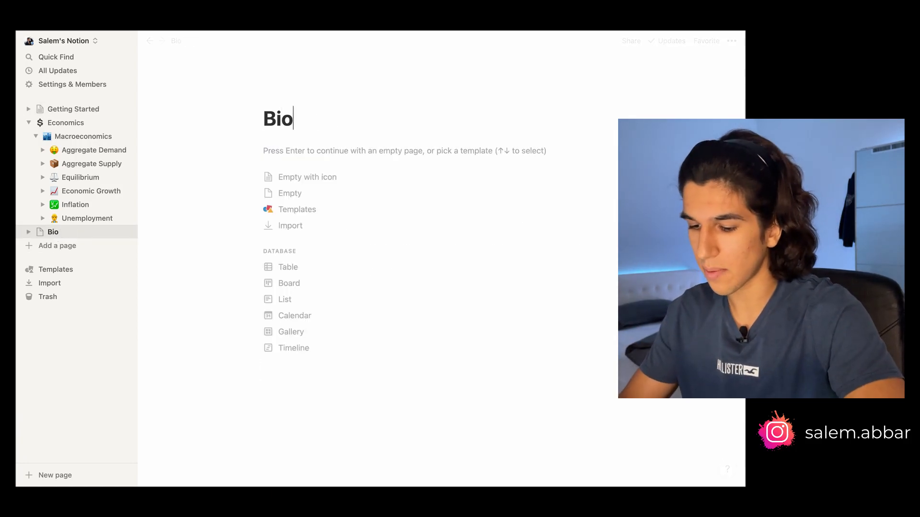
pyautogui.write('logy')
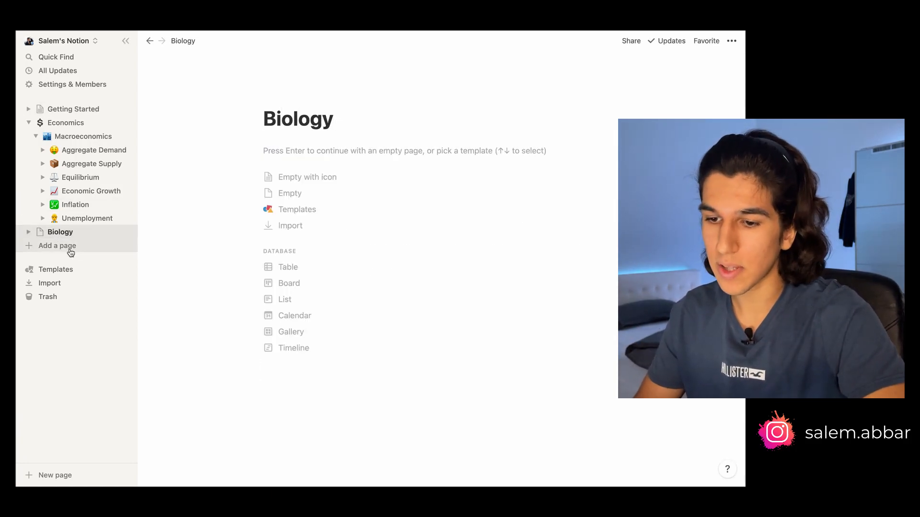
# Set the Biology page's icon to the DNA emoji found by searching biolo
pyautogui.click(42, 234)
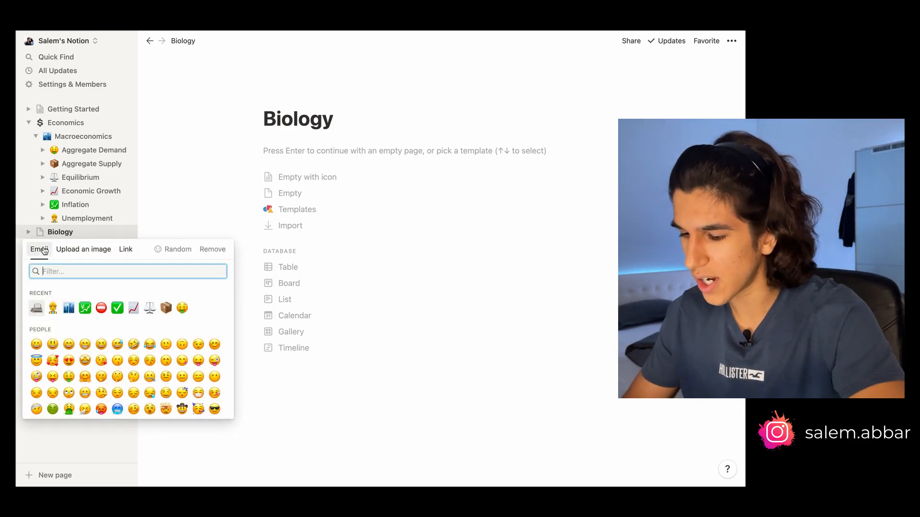
pyautogui.write('biolo')
pyautogui.click(85, 294)
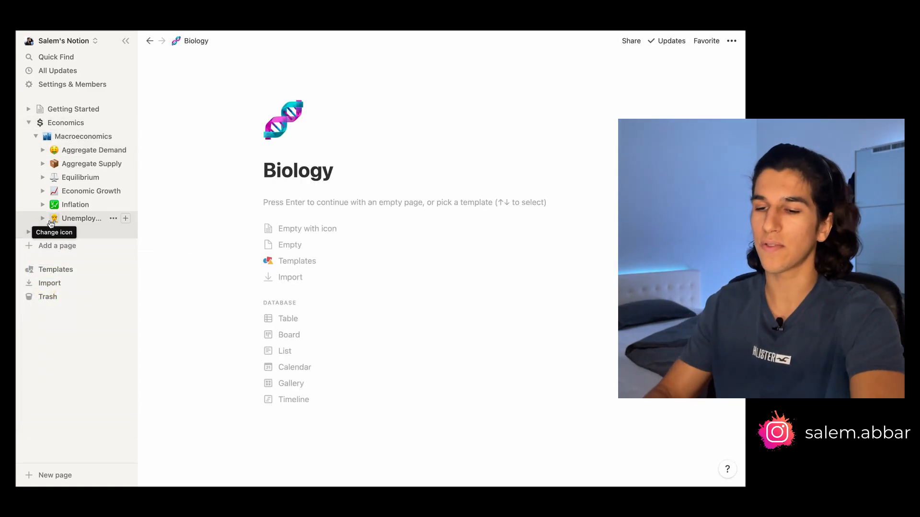
# Add an untitled sub-page below Macroeconomics on the Economics page, then move it to the trash
pyautogui.click(66, 126)
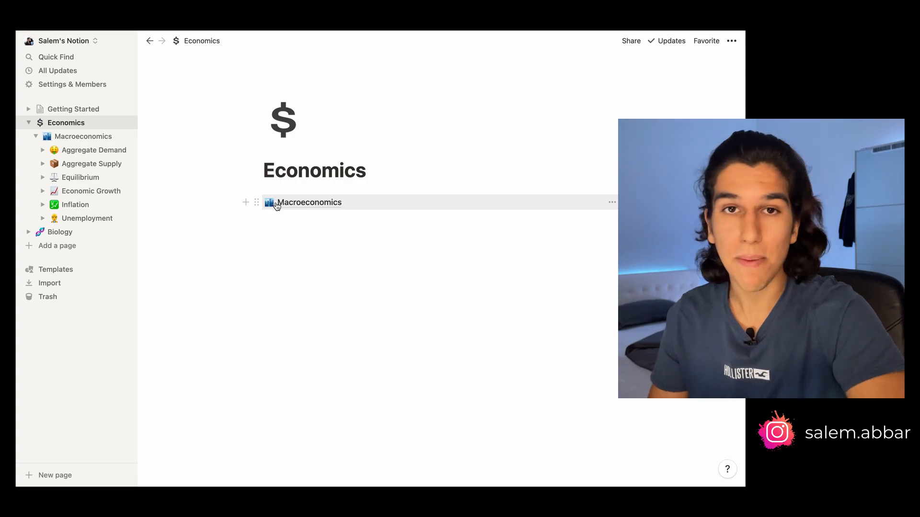
pyautogui.click(299, 227)
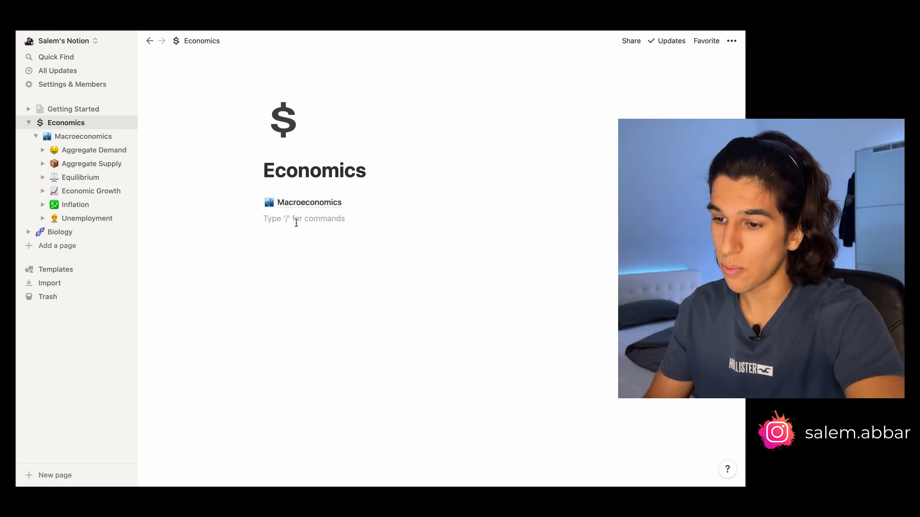
pyautogui.press('Return')
pyautogui.write('/')
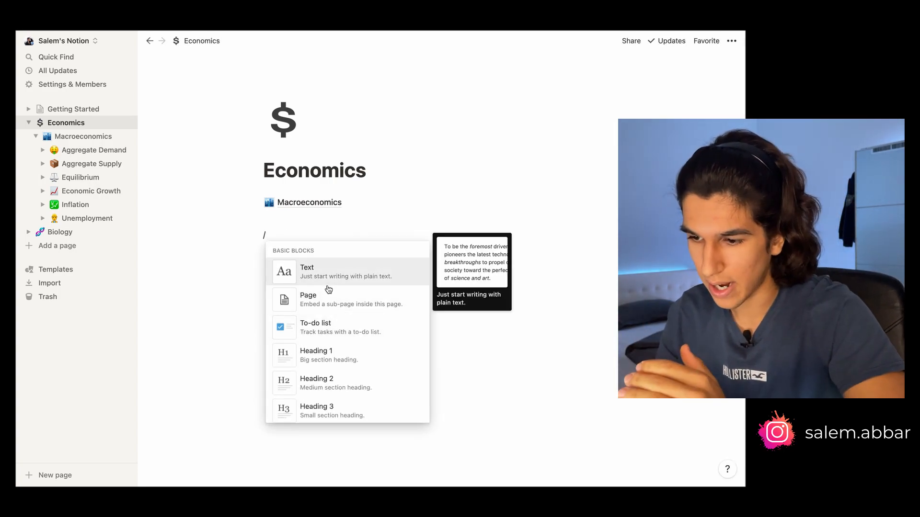
pyautogui.scroll(-1, 327, 309)
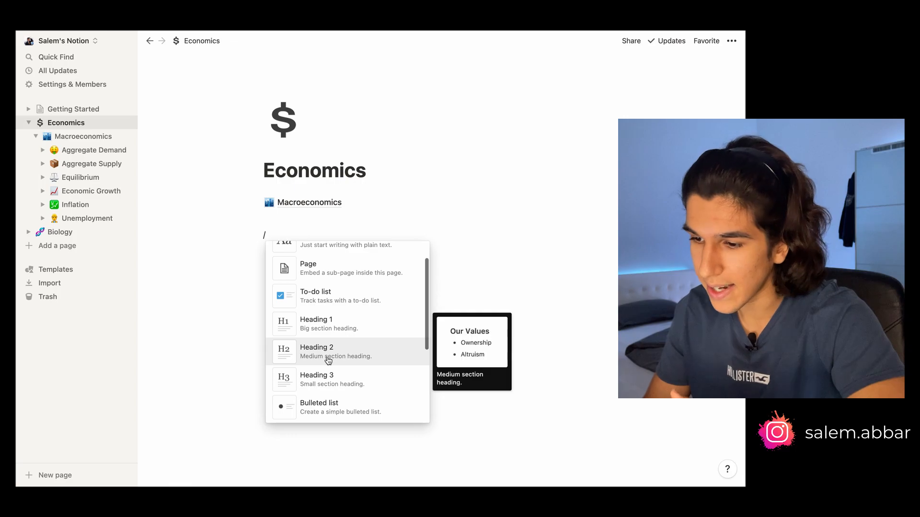
pyautogui.scroll(1, 328, 361)
pyautogui.click(329, 302)
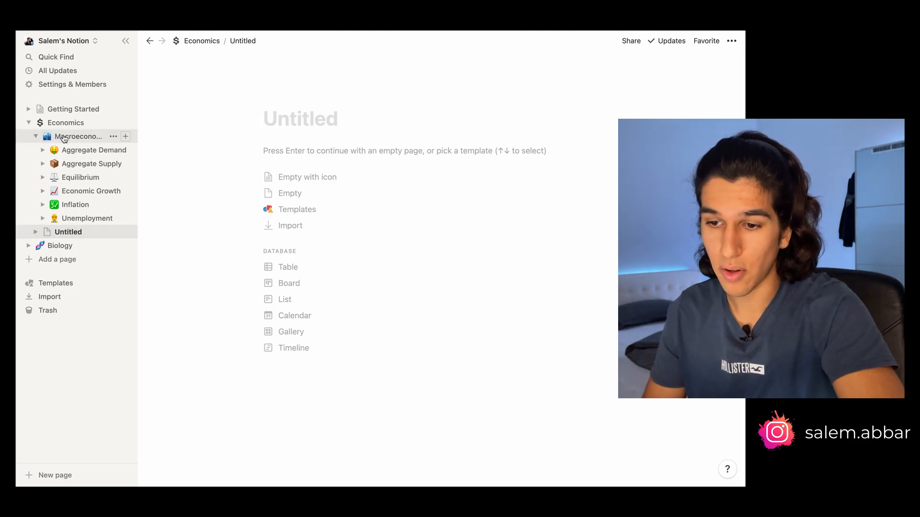
pyautogui.click(114, 232)
pyautogui.click(135, 245)
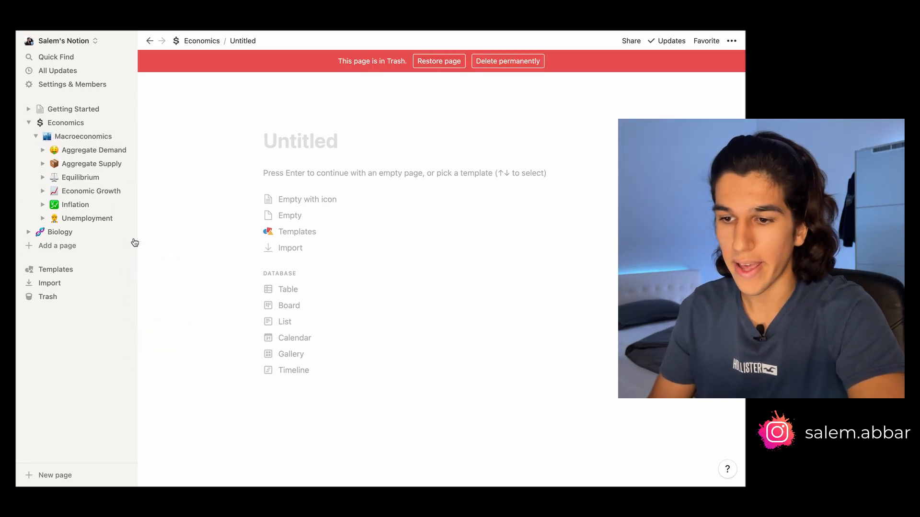
# Open the Aggregate Demand page and review its Contributors to AD section and surrounding notes
pyautogui.click(93, 150)
pyautogui.scroll(-7, 291, 187)
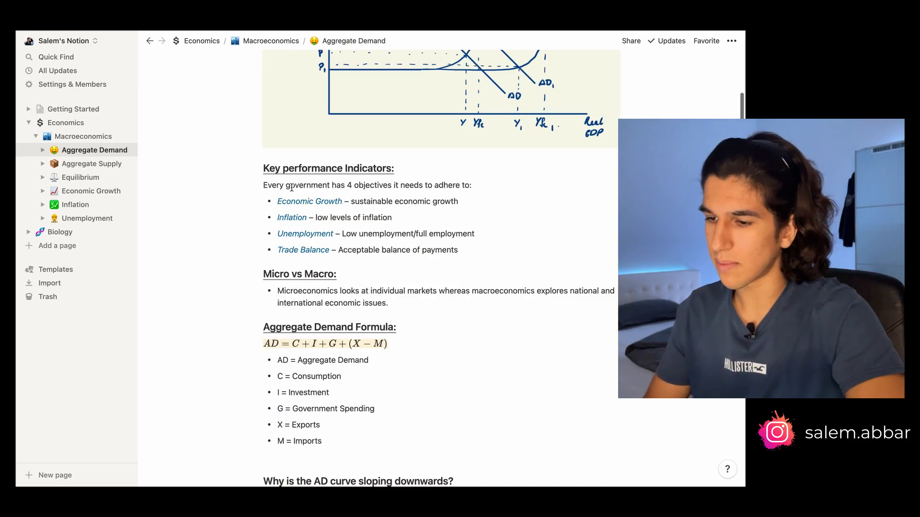
pyautogui.scroll(-20, 292, 187)
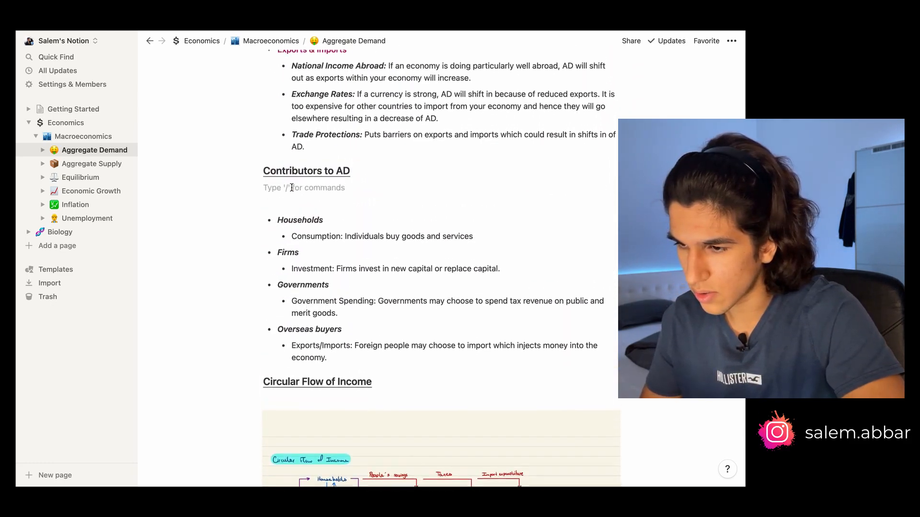
pyautogui.scroll(1, 291, 187)
pyautogui.press('BackSpace')
pyautogui.click(275, 191)
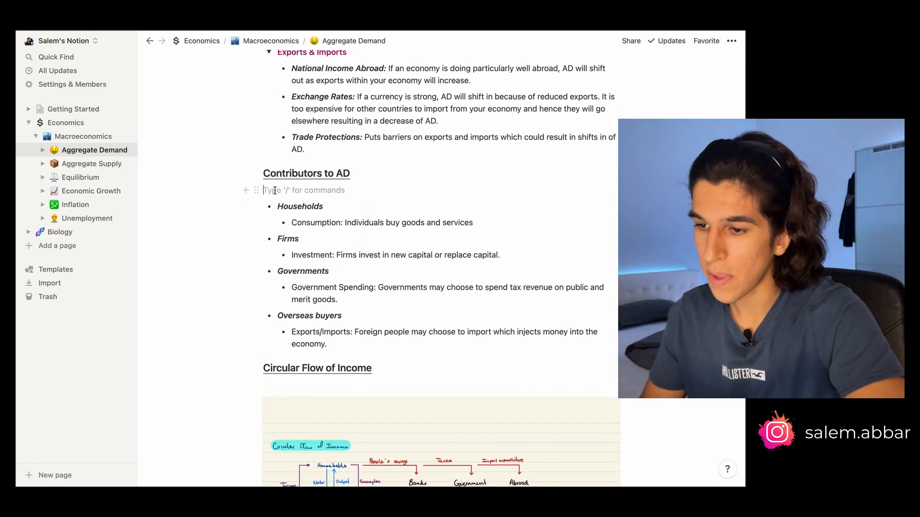
pyautogui.moveTo(341, 350); pyautogui.dragTo(279, 204)
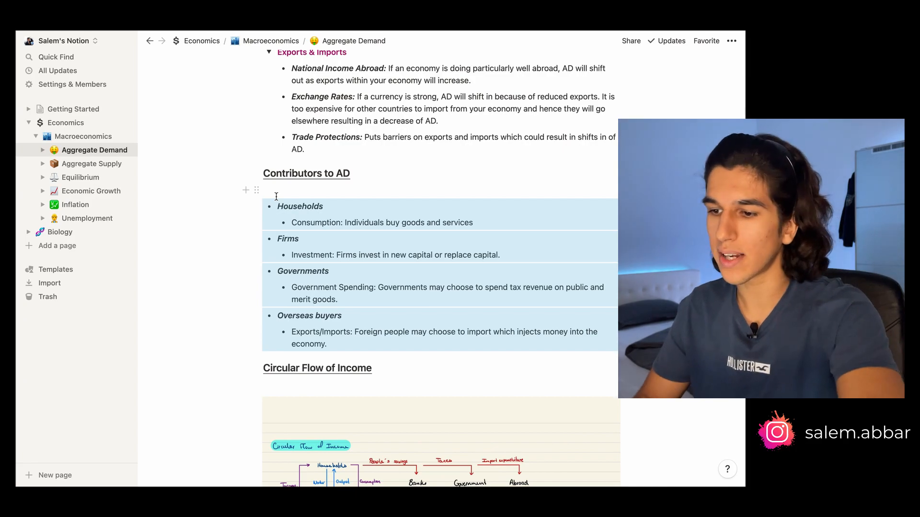
pyautogui.click(297, 191)
pyautogui.scroll(5, 297, 191)
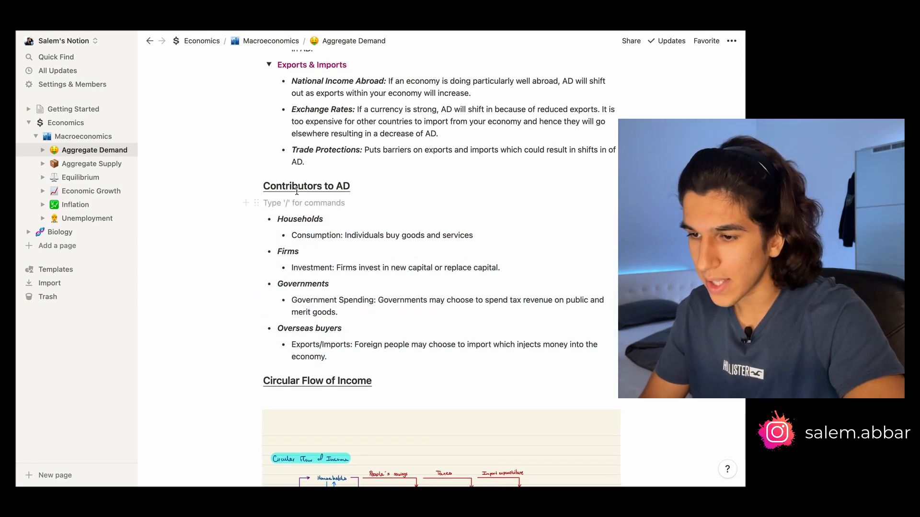
pyautogui.scroll(12, 297, 190)
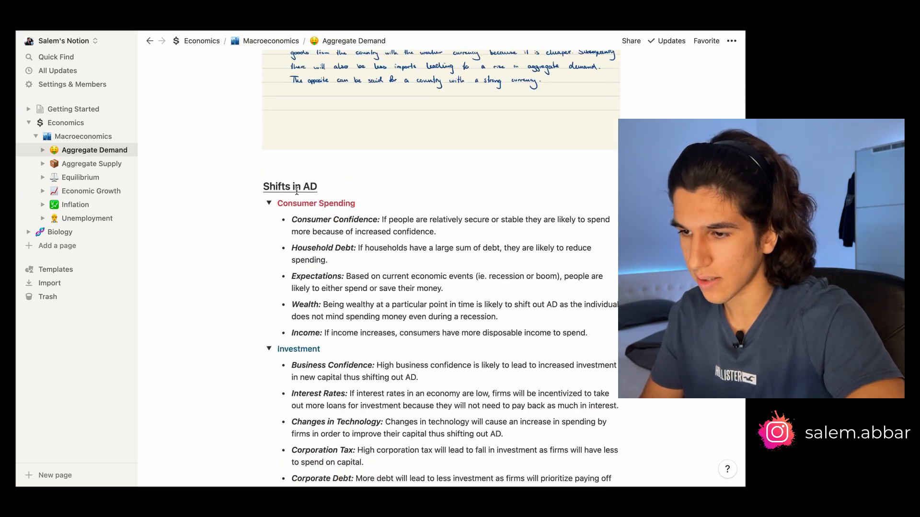
pyautogui.scroll(9, 299, 186)
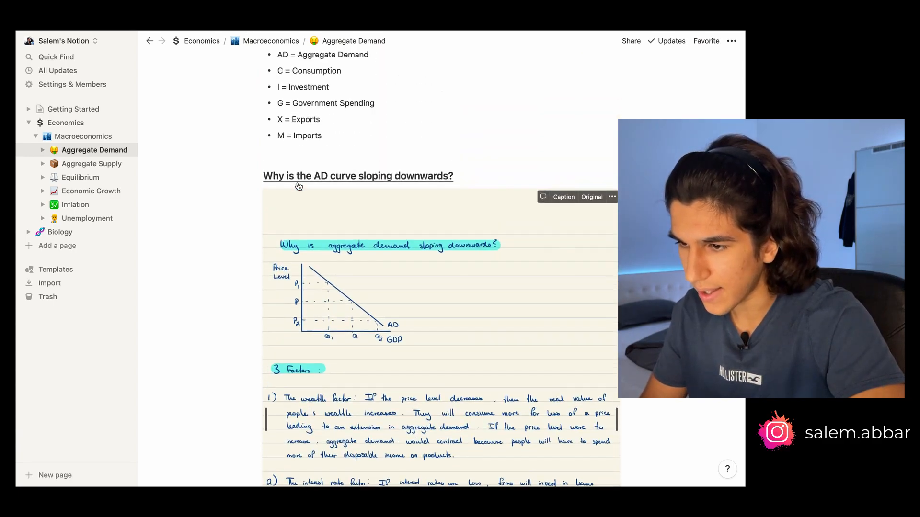
pyautogui.scroll(2, 297, 183)
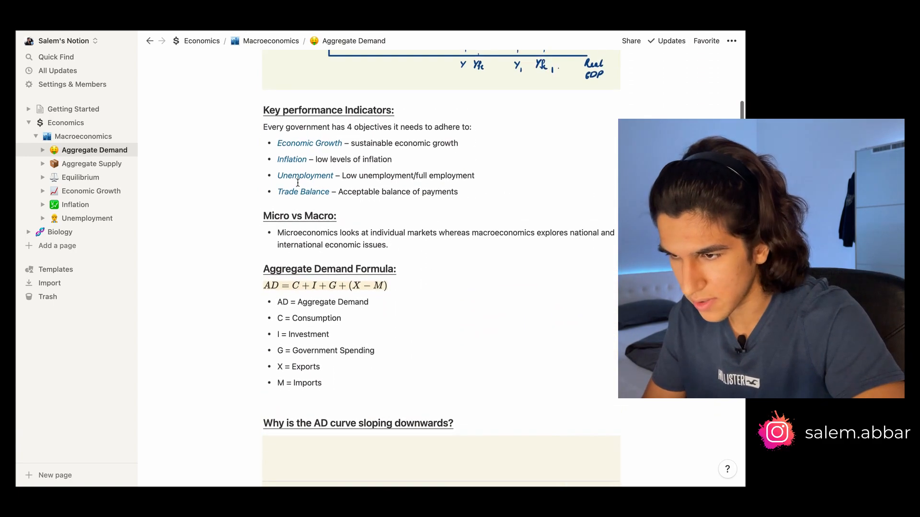
pyautogui.scroll(-20, 298, 183)
pyautogui.scroll(-10, 298, 183)
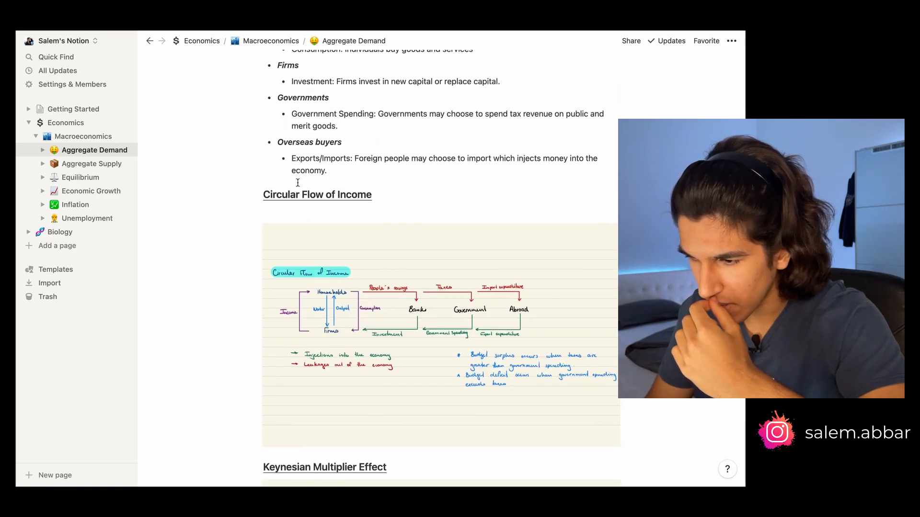
pyautogui.scroll(-1, 298, 183)
pyautogui.scroll(2, 297, 181)
# Insert a sub-page below the Circular Flow of Income heading titled Contributors to Aggregate Demand
pyautogui.click(293, 202)
pyautogui.write('/')
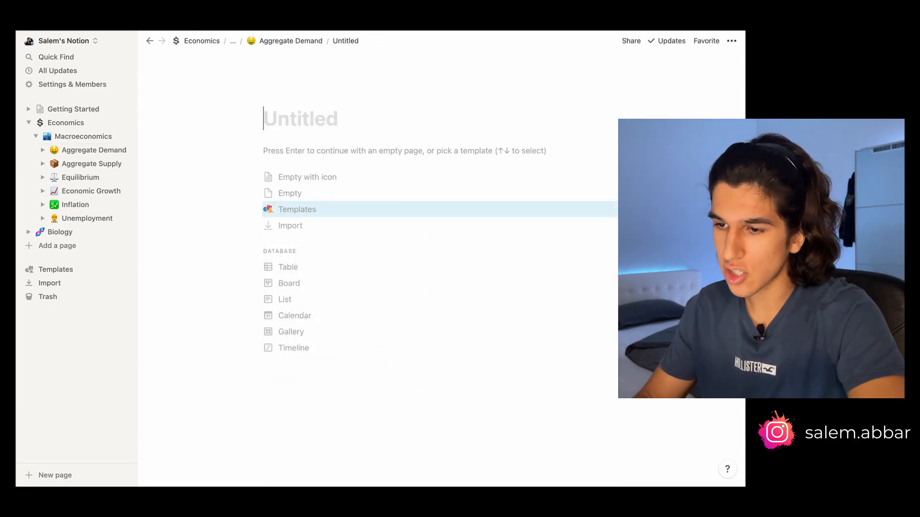
pyautogui.write('Contributoi')
pyautogui.press('BackSpace')
pyautogui.write('p')
pyautogui.press('BackSpace')
pyautogui.write('rs ')
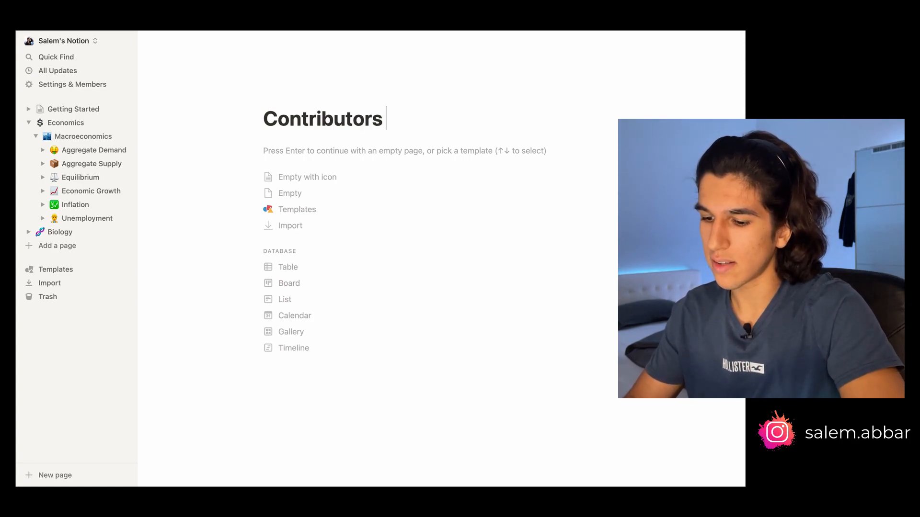
pyautogui.write('to Aggregat')
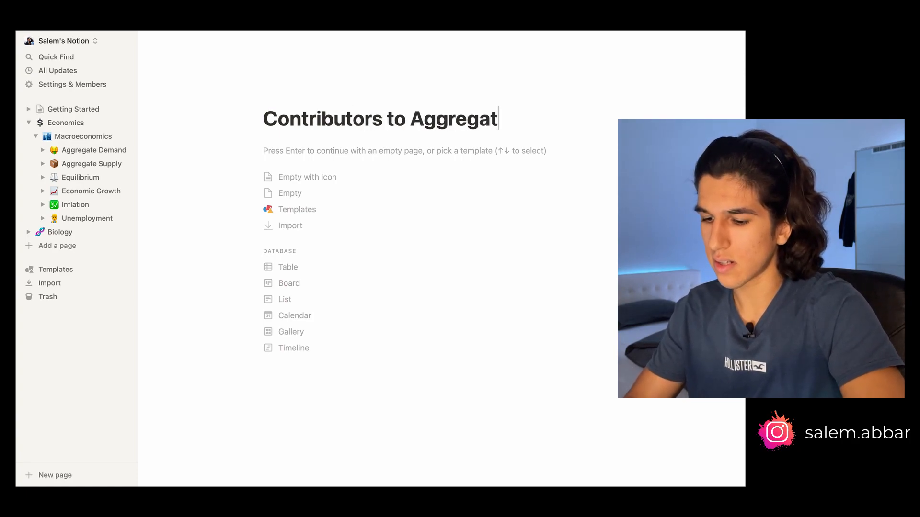
pyautogui.write('e Demand')
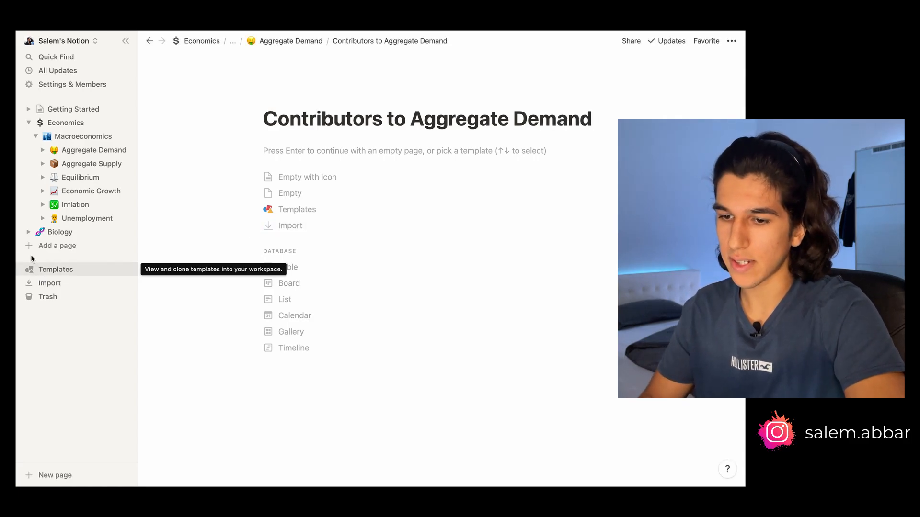
# Return to Aggregate Demand and give the Contributors to Aggregate Demand sub-page the money-mouth face icon
pyautogui.click(78, 150)
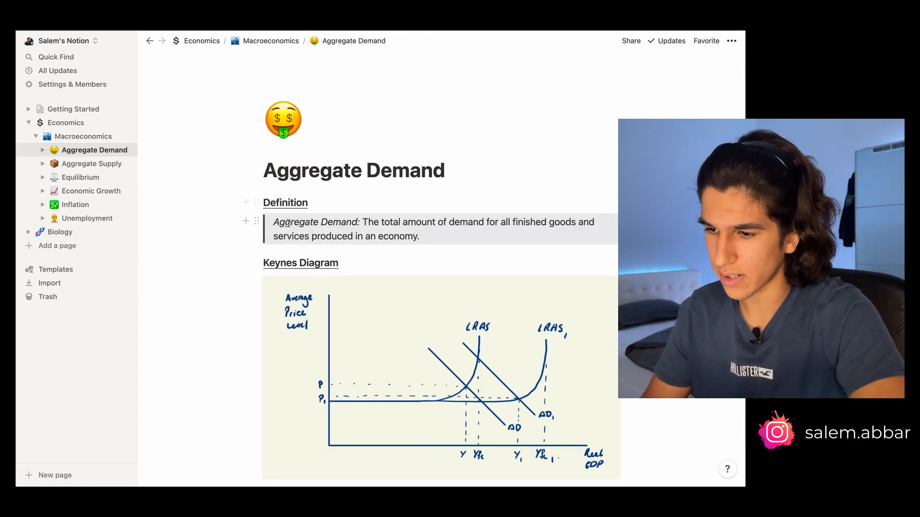
pyautogui.scroll(-10, 289, 223)
pyautogui.scroll(-15, 289, 223)
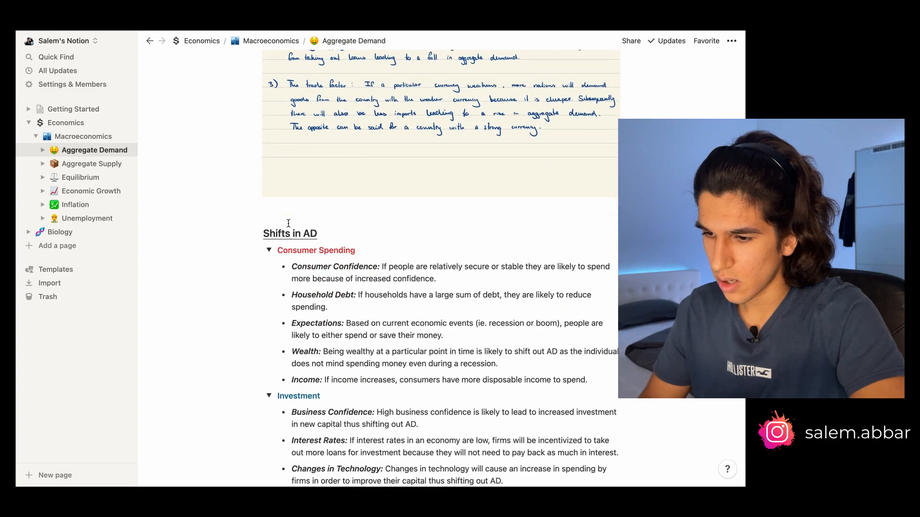
pyautogui.scroll(-10, 289, 224)
pyautogui.scroll(3, 278, 232)
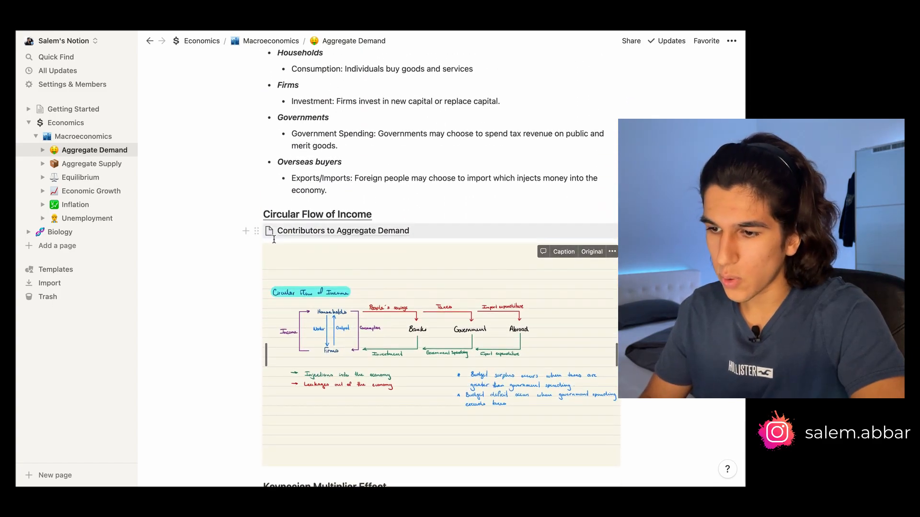
pyautogui.click(274, 233)
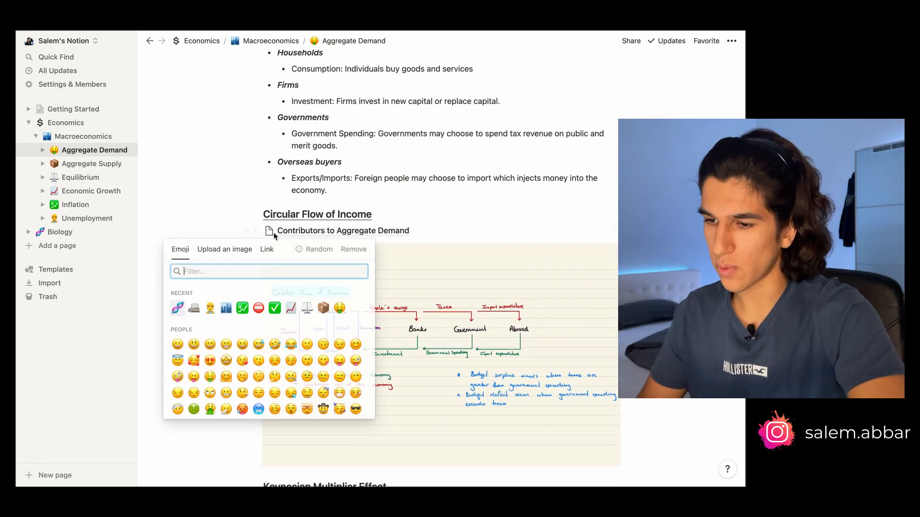
pyautogui.write('money')
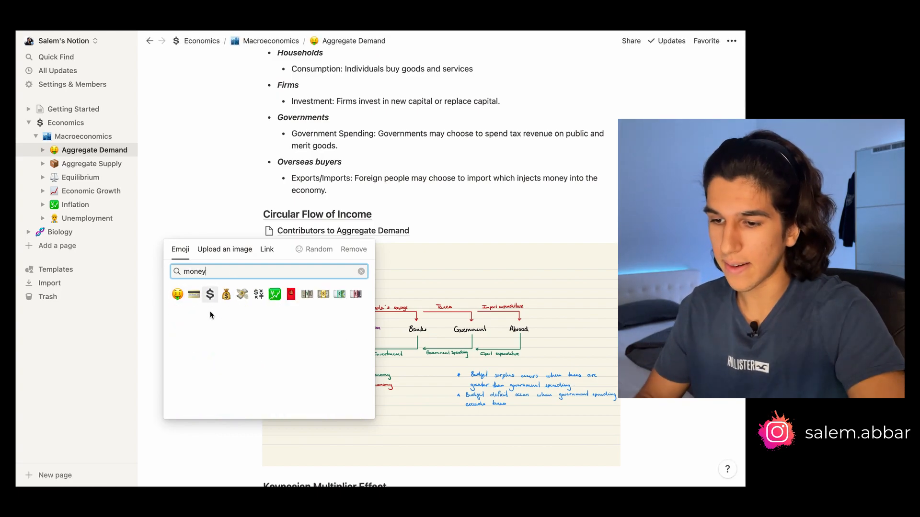
pyautogui.click(177, 294)
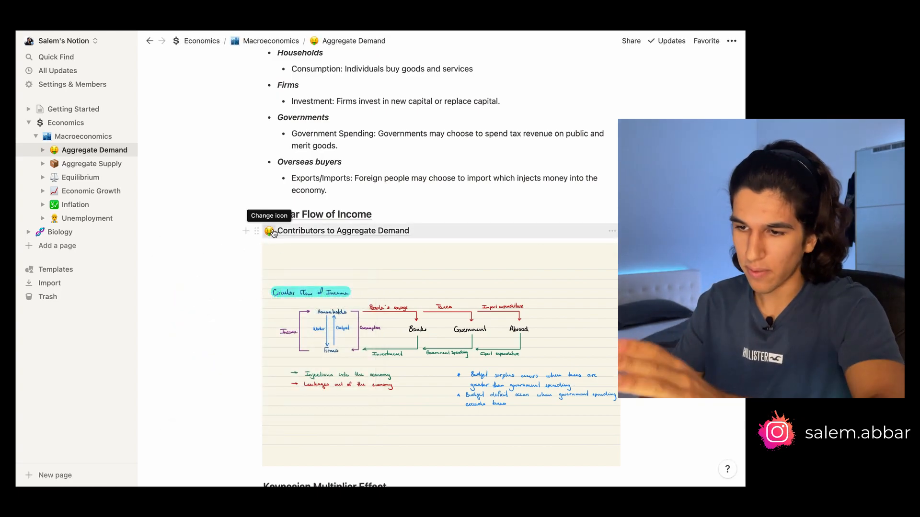
# Move the Contributors to AD heading and bullet list into the new sub-page and open it
pyautogui.scroll(2, 345, 217)
pyautogui.click(381, 309)
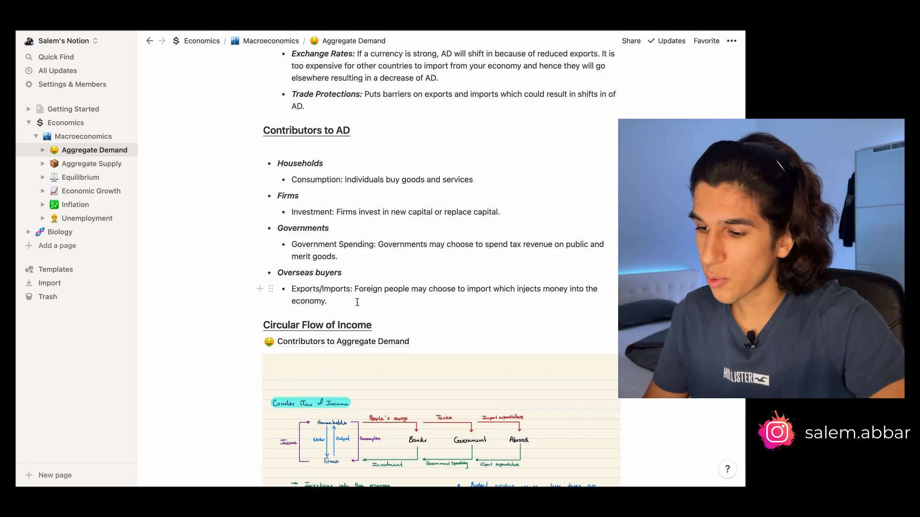
pyautogui.moveTo(357, 303); pyautogui.dragTo(313, 342)
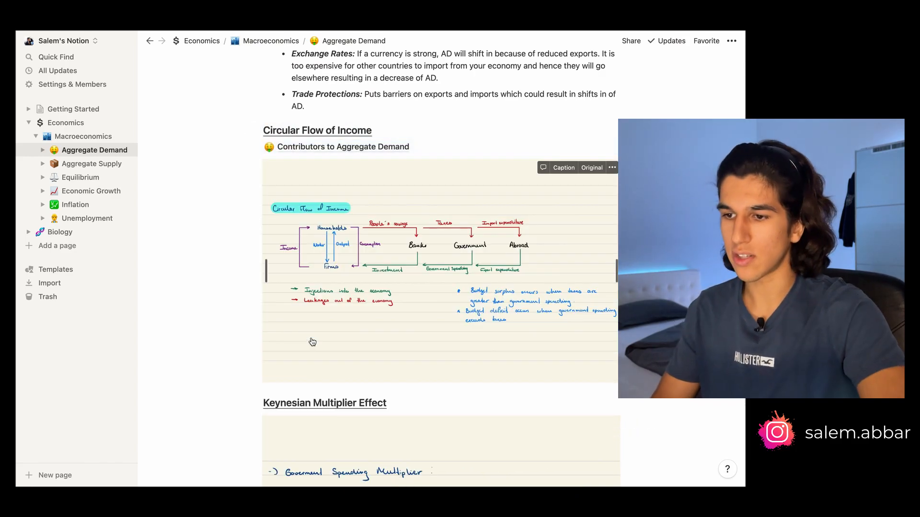
pyautogui.click(392, 147)
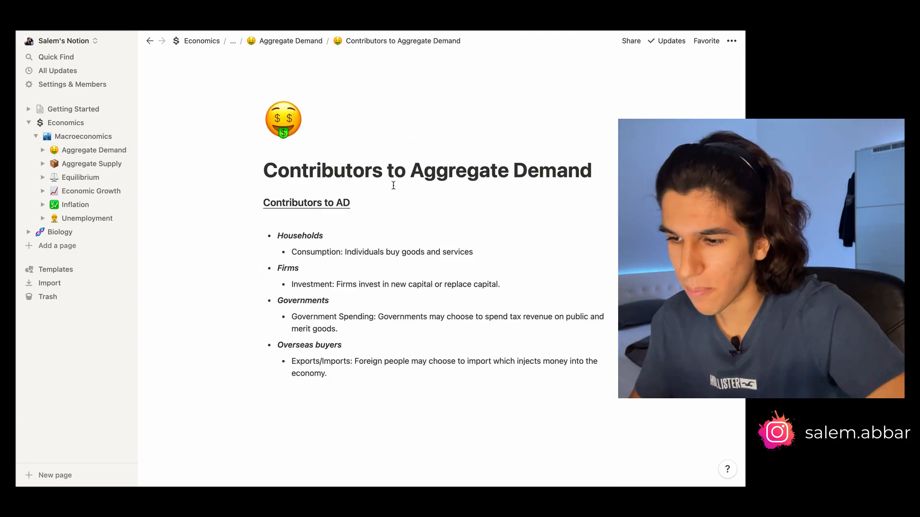
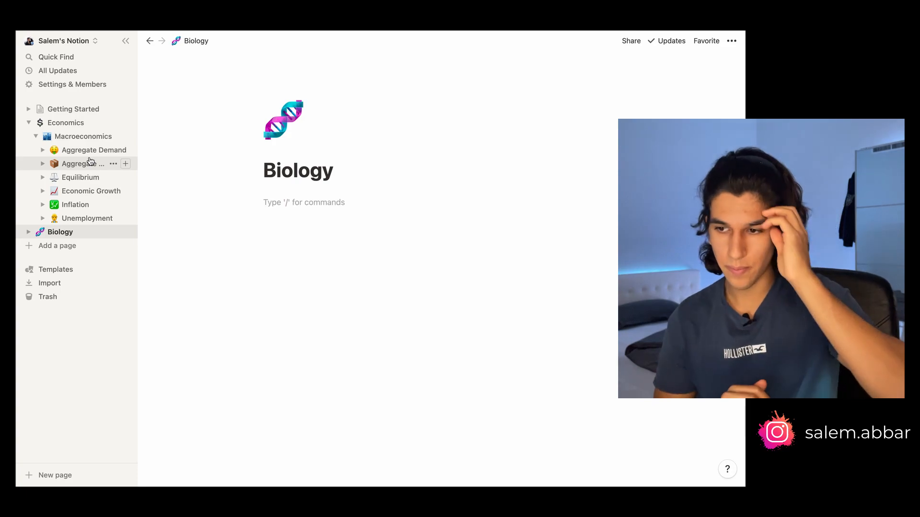
pyautogui.write('/')
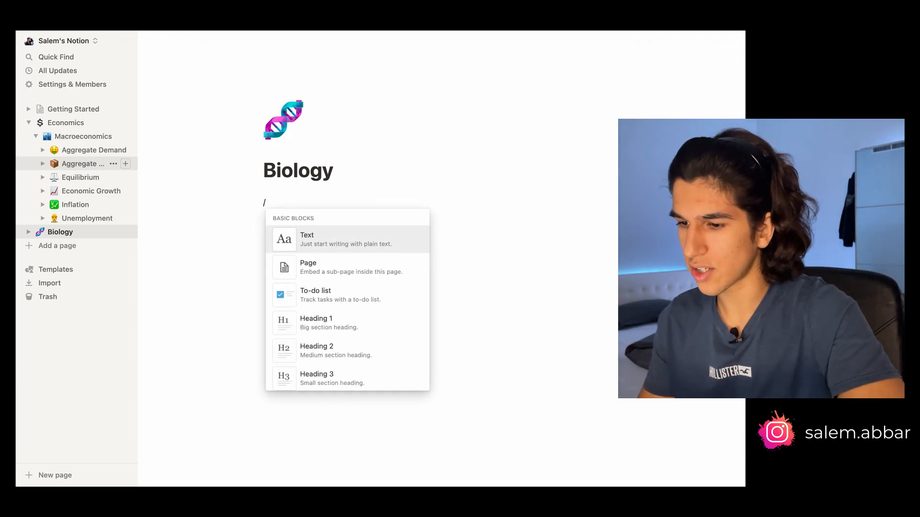
pyautogui.press('Down')
pyautogui.press('Down')
pyautogui.press('Down')
pyautogui.press('Up')
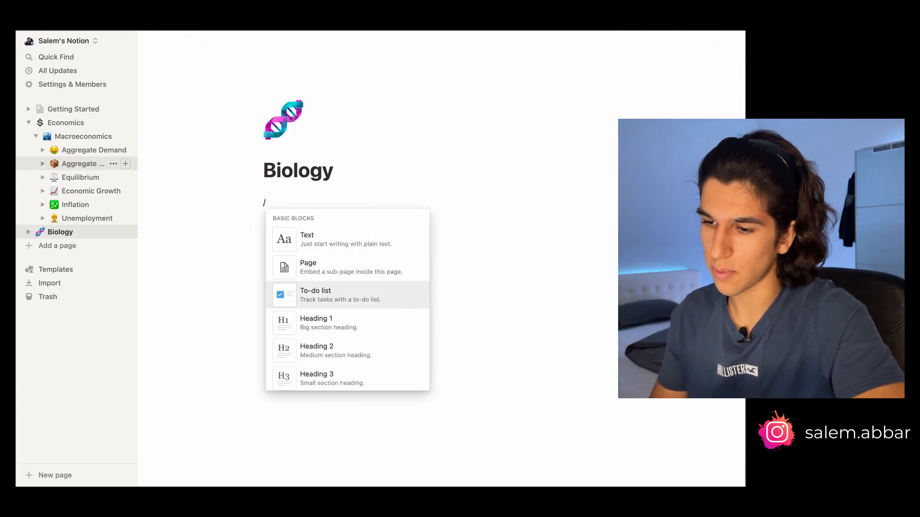
pyautogui.press('Up')
pyautogui.press('Up')
pyautogui.press('BackSpace')
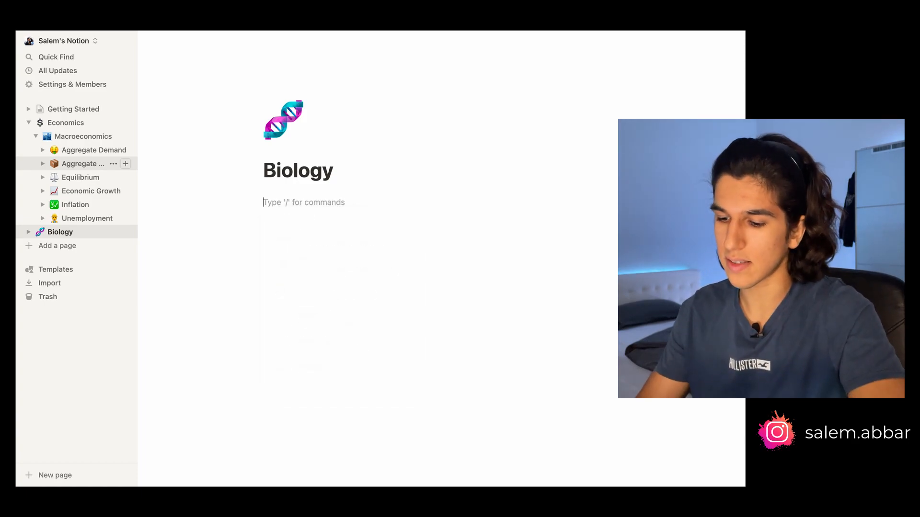
# Write an introductory sentence stating your name as the first line of the Biology page
pyautogui.write('Hello')
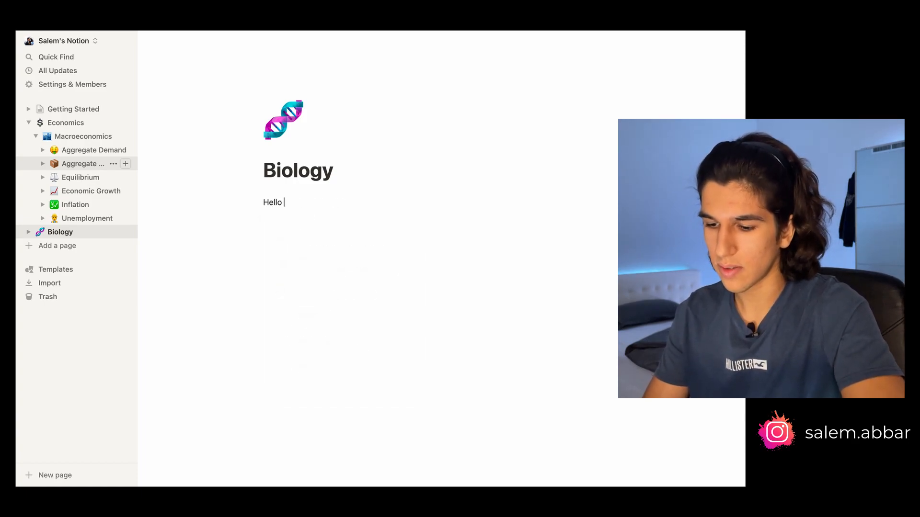
pyautogui.write(' my name is Salem!')
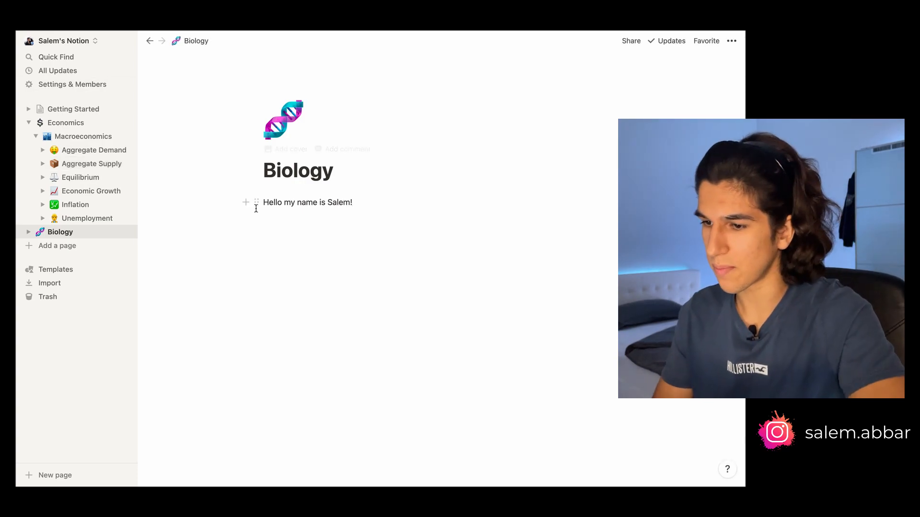
# Select the sentence and attach the comment "Hey, maybe you could change this up!" to it
pyautogui.moveTo(355, 202); pyautogui.dragTo(260, 194)
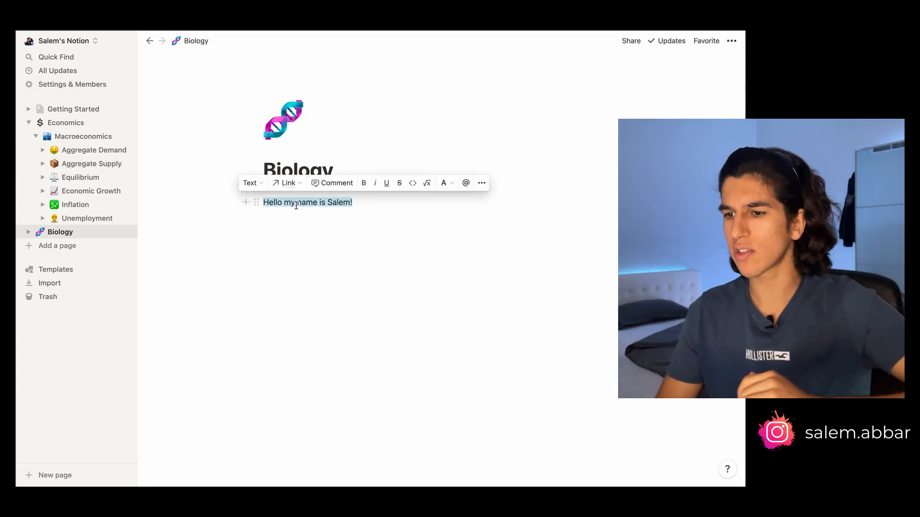
pyautogui.click(256, 186)
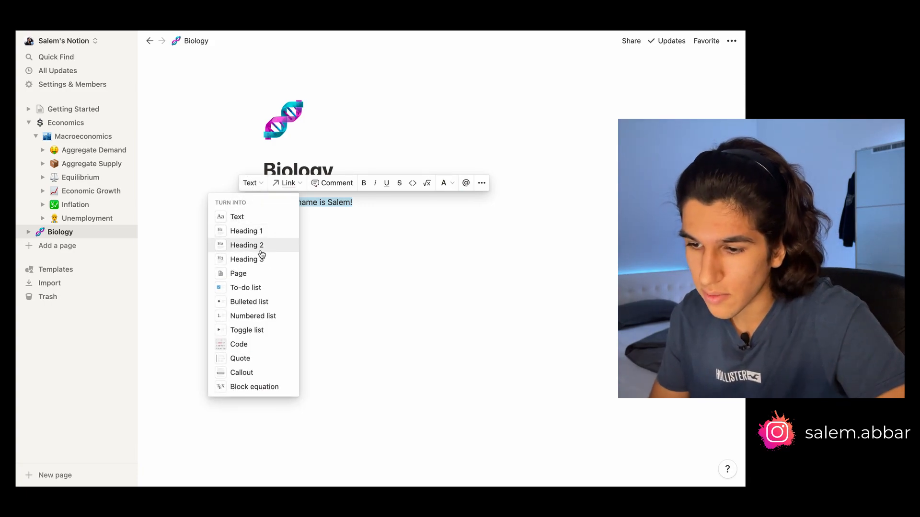
pyautogui.click(297, 183)
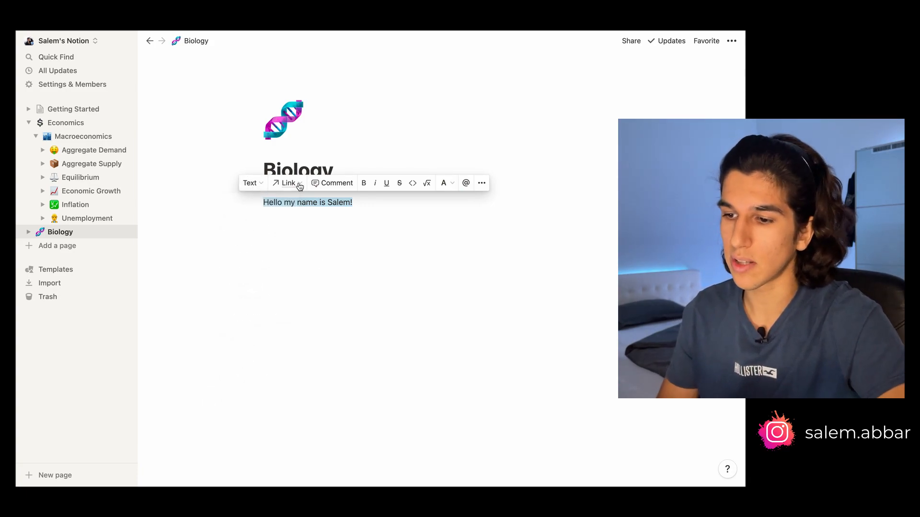
pyautogui.click(349, 189)
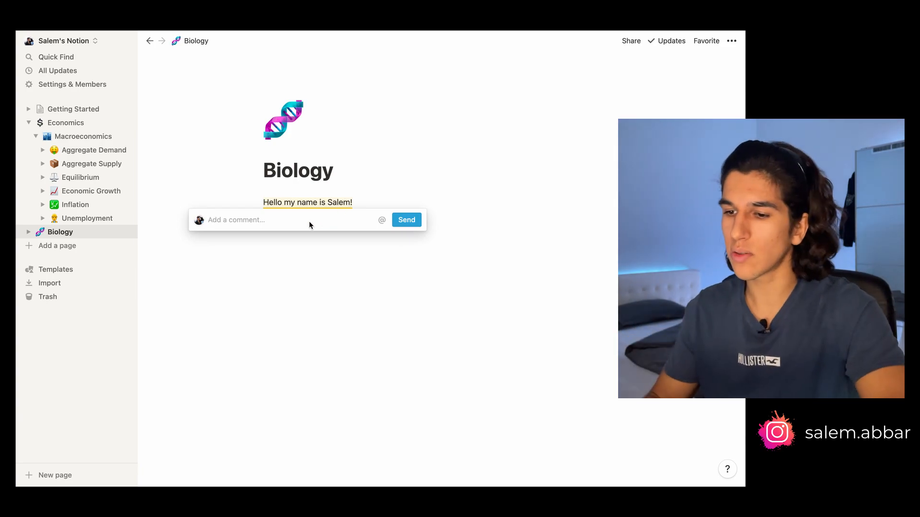
pyautogui.write('He')
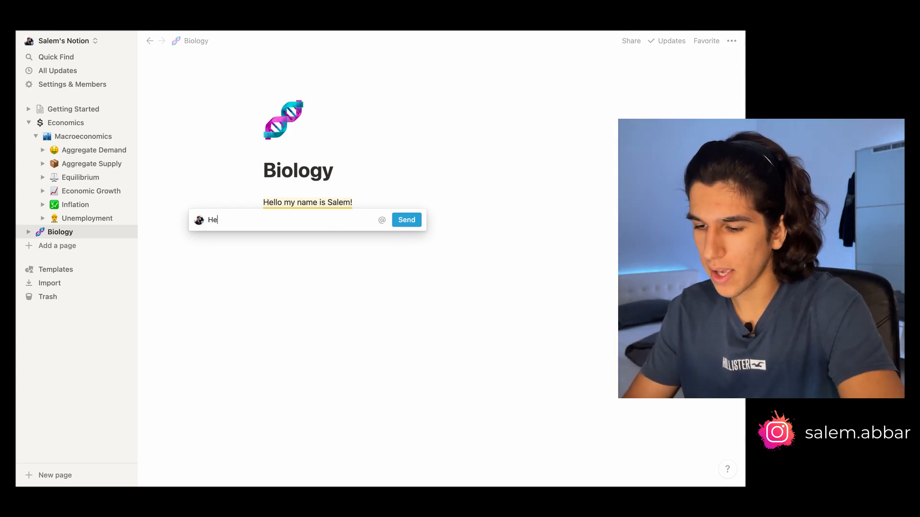
pyautogui.write('y, maybe y')
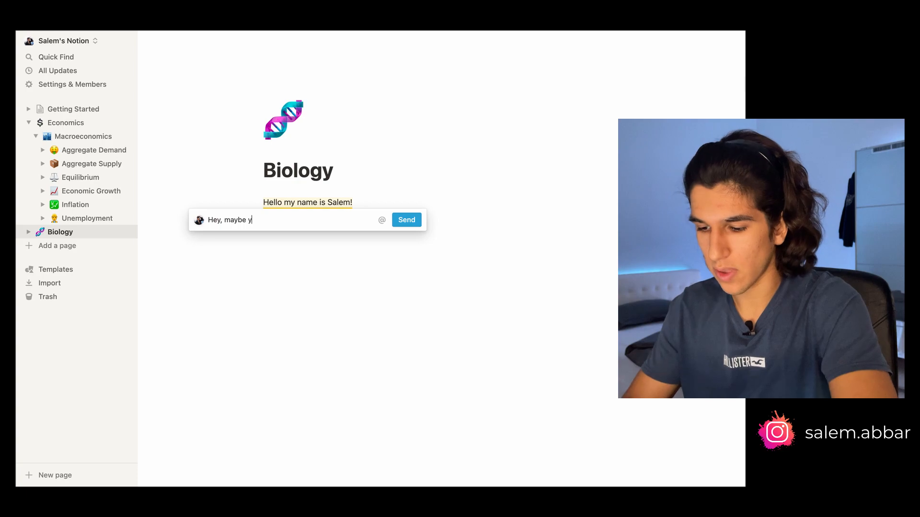
pyautogui.write('ou could chan')
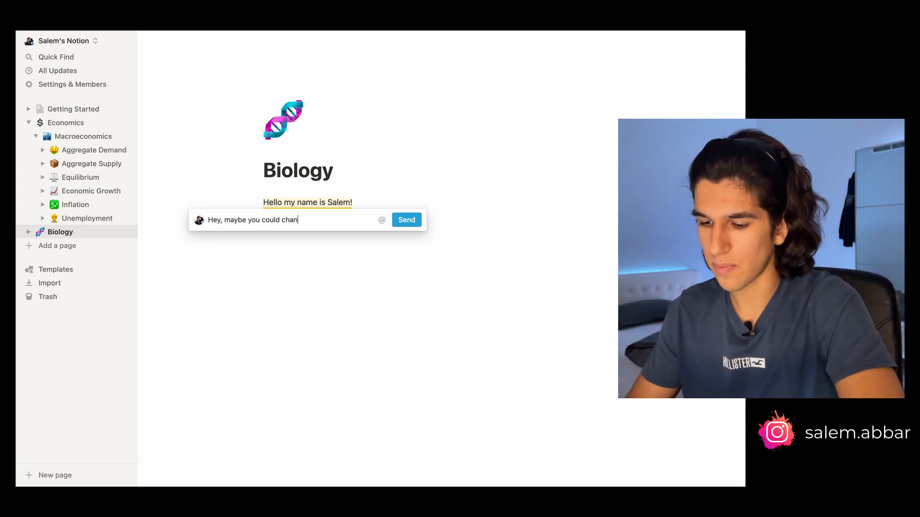
pyautogui.write('ge this up')
pyautogui.press('Return')
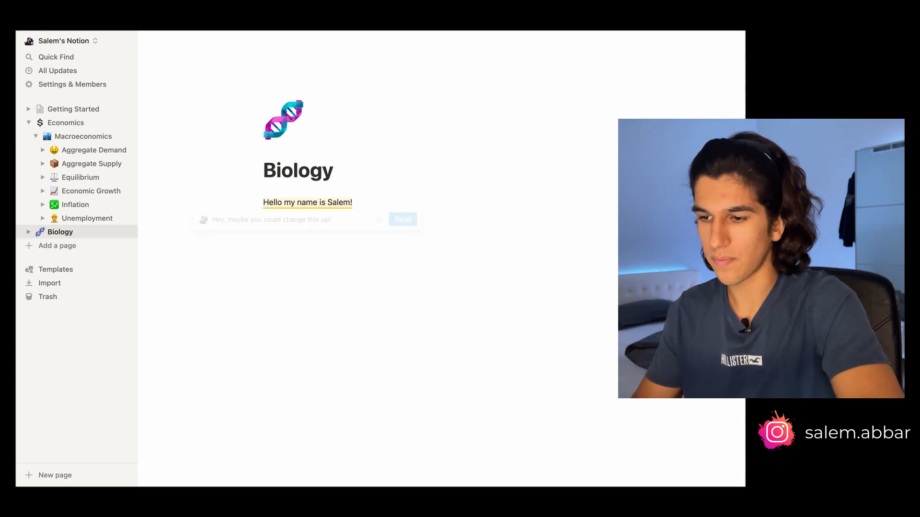
# Open the sentence's comment thread and resolve the comment
pyautogui.click(320, 203)
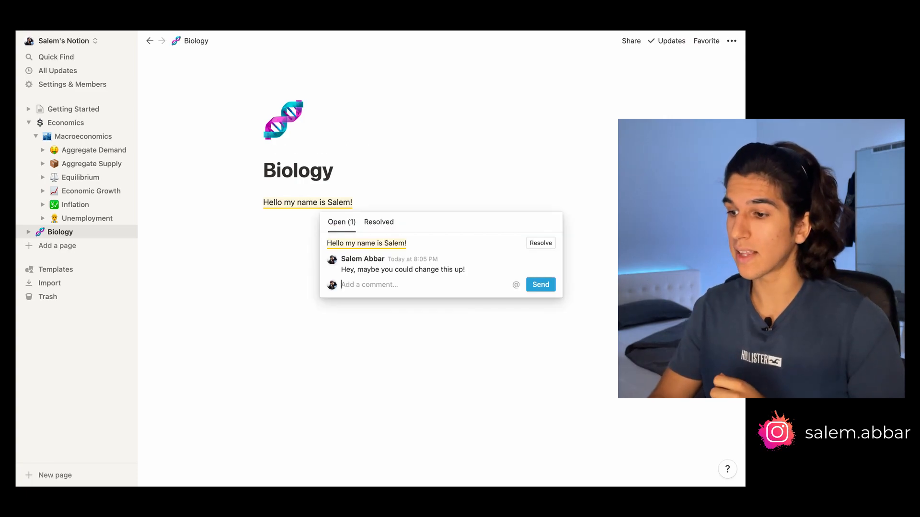
pyautogui.moveTo(493, 265)
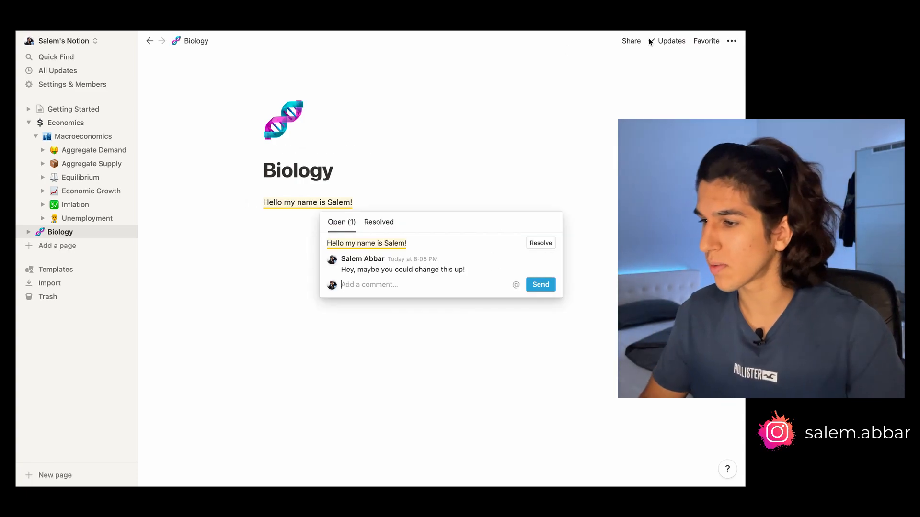
pyautogui.click(631, 42)
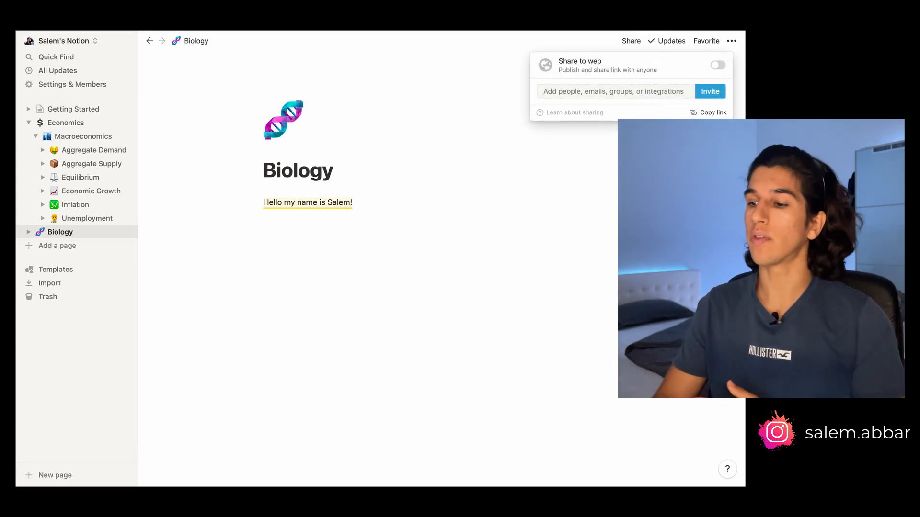
pyautogui.press('Escape')
pyautogui.click(330, 202)
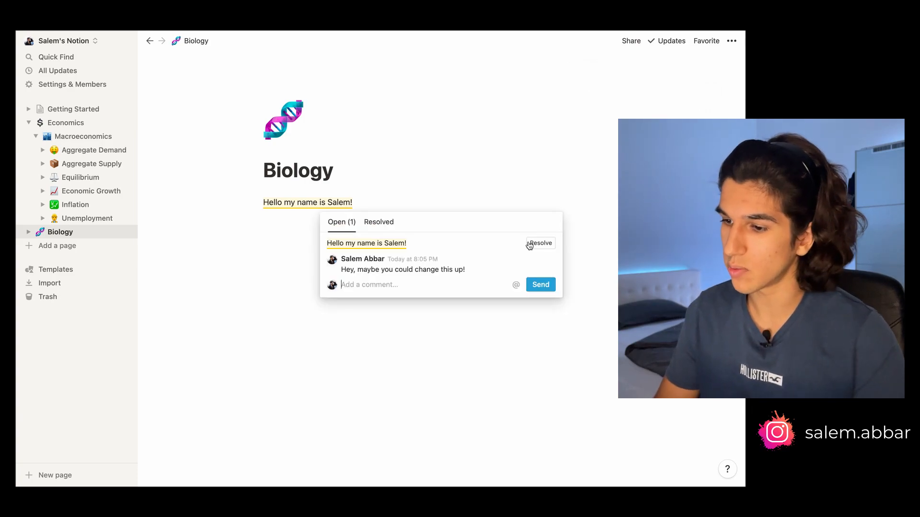
pyautogui.click(540, 243)
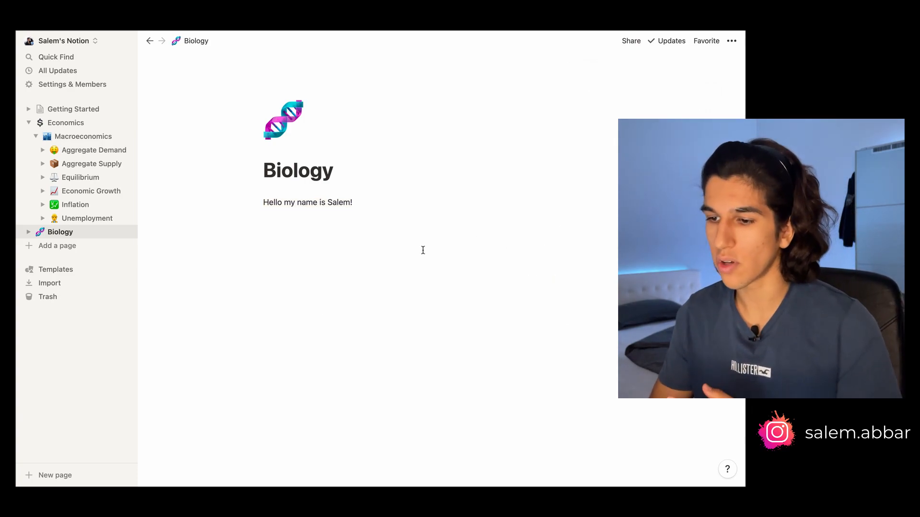
# Format the whole sentence as bold, italic, underlined and strikethrough
pyautogui.press('super+a')
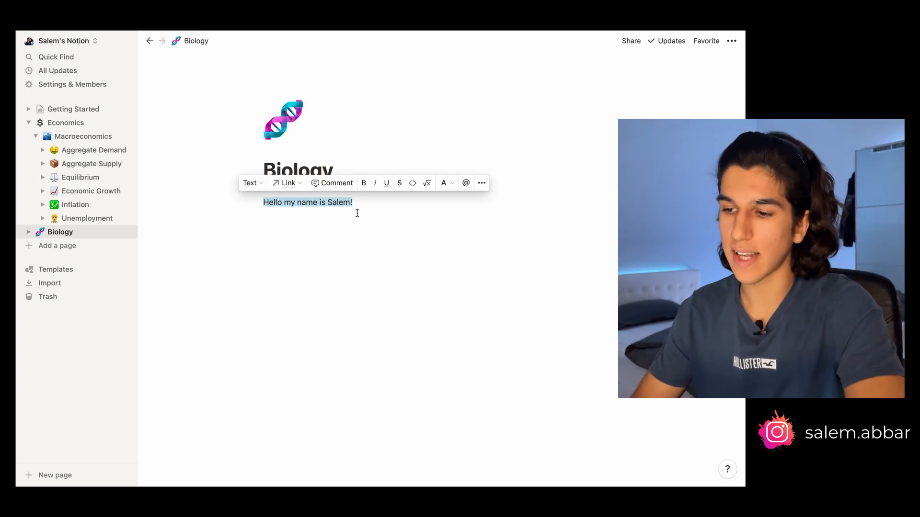
pyautogui.press('super+b')
pyautogui.press('super+i')
pyautogui.press('super+u')
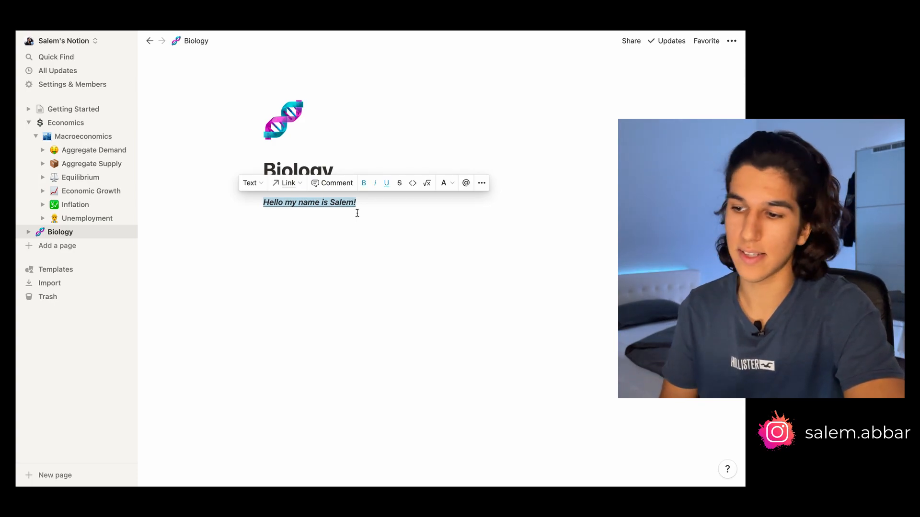
pyautogui.click(399, 184)
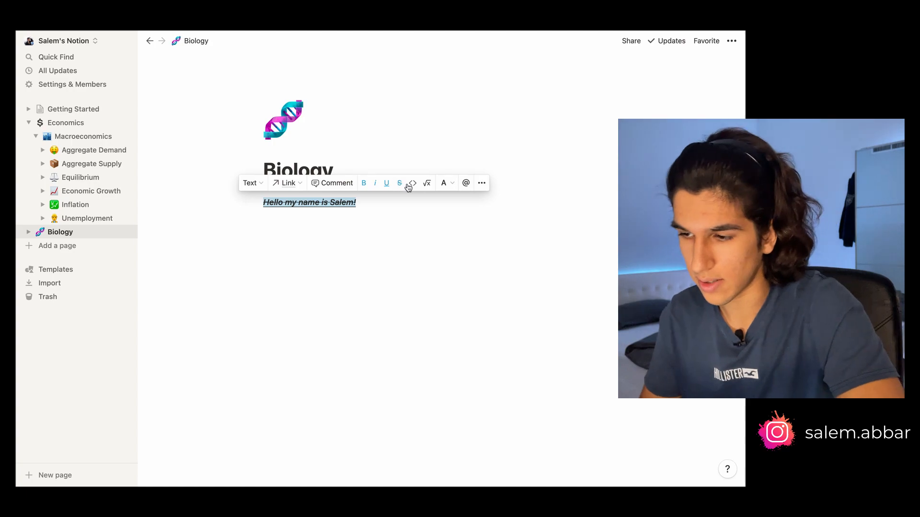
pyautogui.click(432, 189)
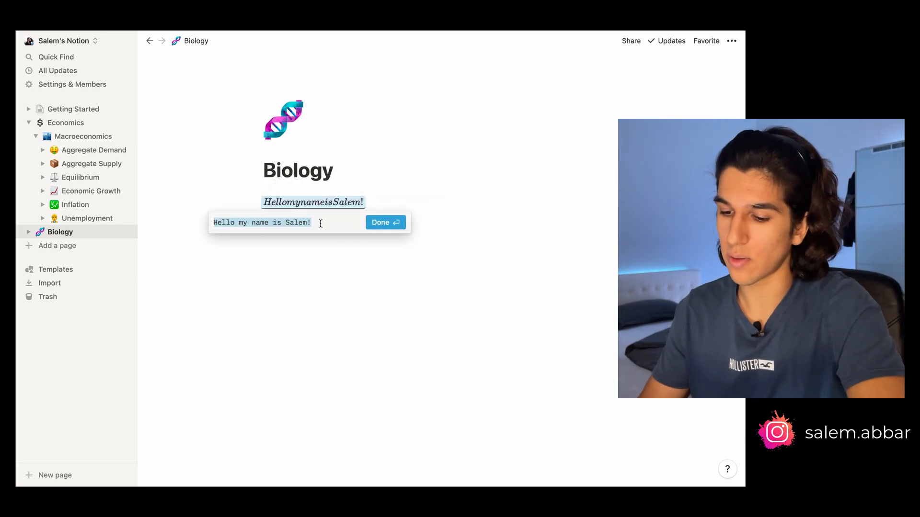
pyautogui.click(449, 186)
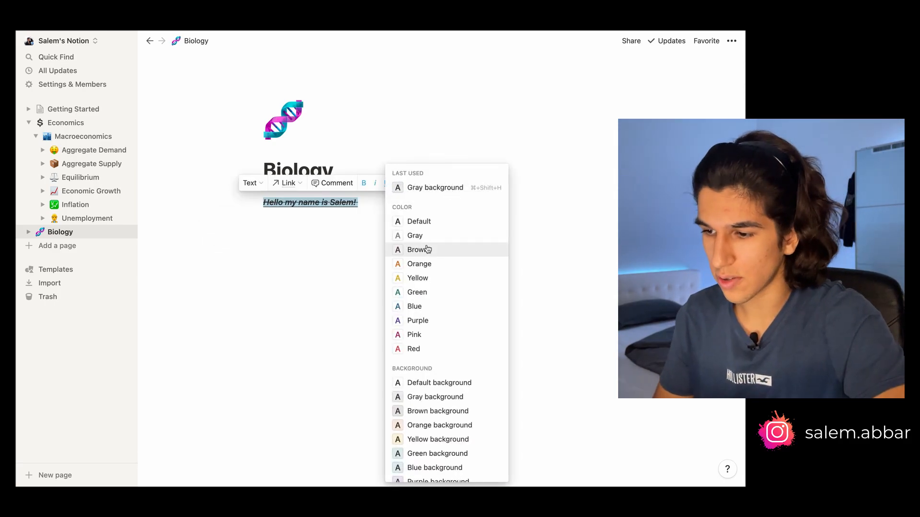
pyautogui.click(426, 249)
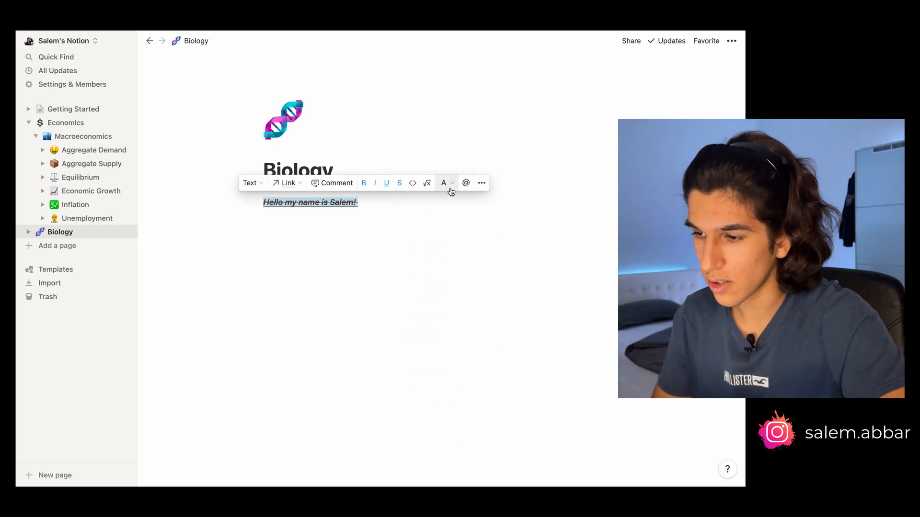
# Apply a light orange background colour to the sentence
pyautogui.click(451, 192)
pyautogui.click(470, 423)
pyautogui.click(405, 302)
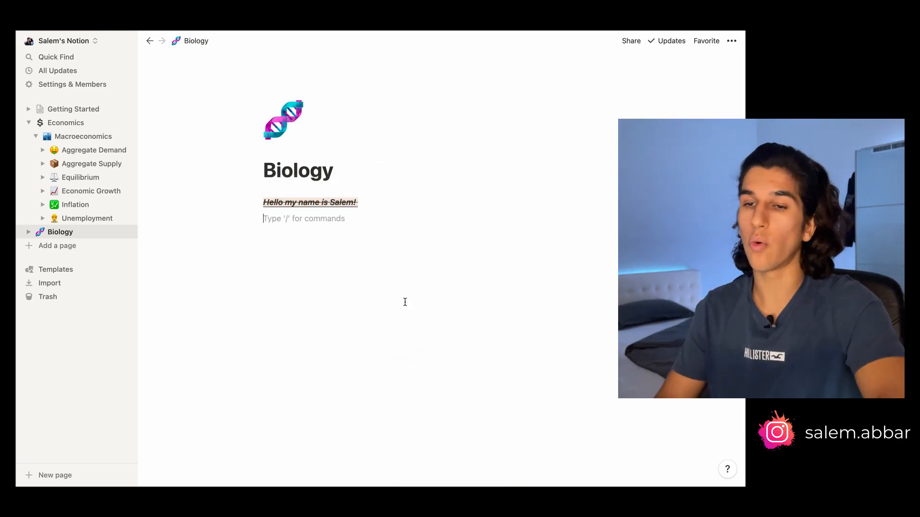
# Add a to-do list below the sentence with items Take out the trash, Feed the cat and Do maths HW
pyautogui.press('Return')
pyautogui.write('/')
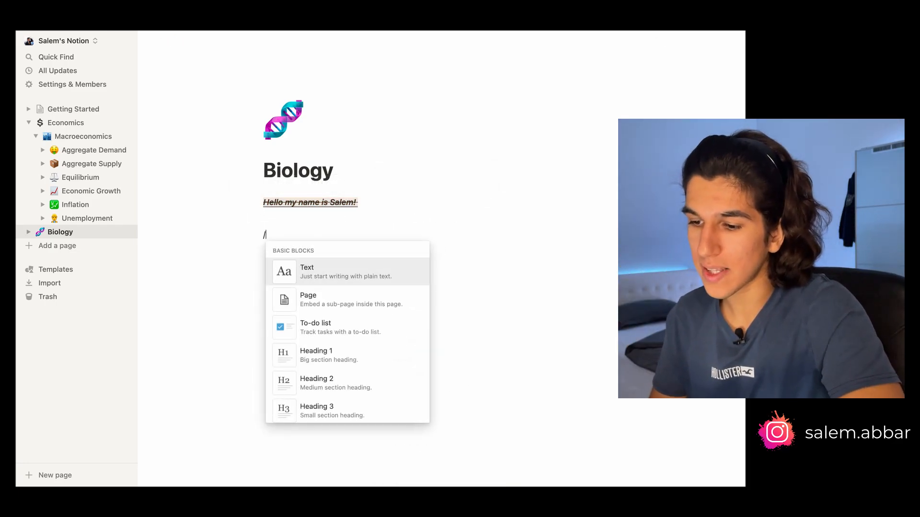
pyautogui.press('Down')
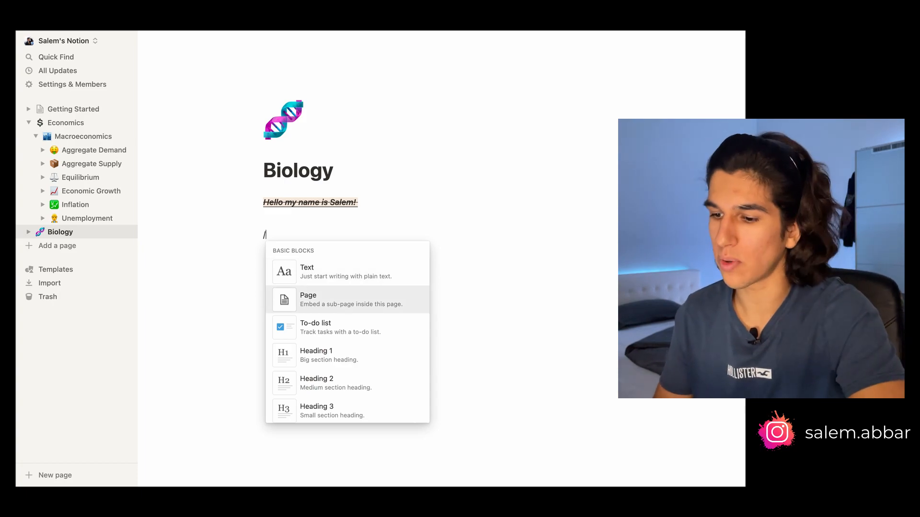
pyautogui.press('Down')
pyautogui.press('Return')
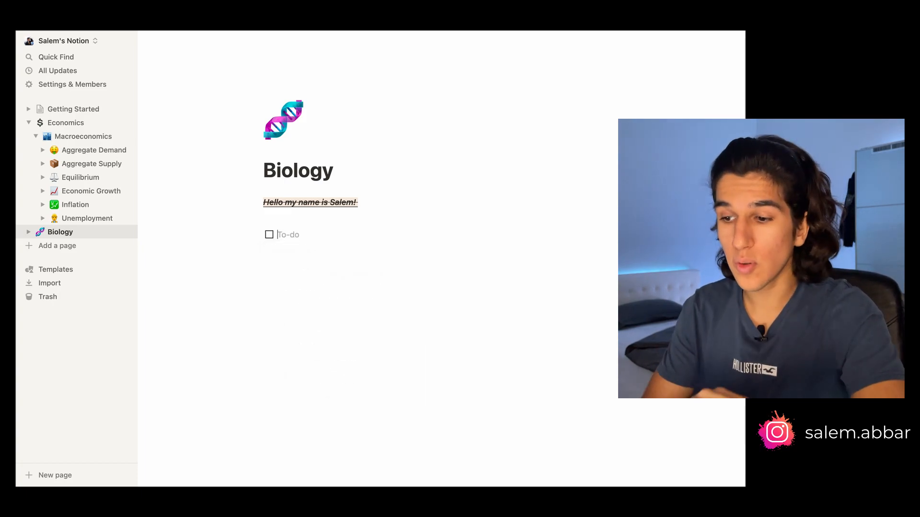
pyautogui.write('Tak')
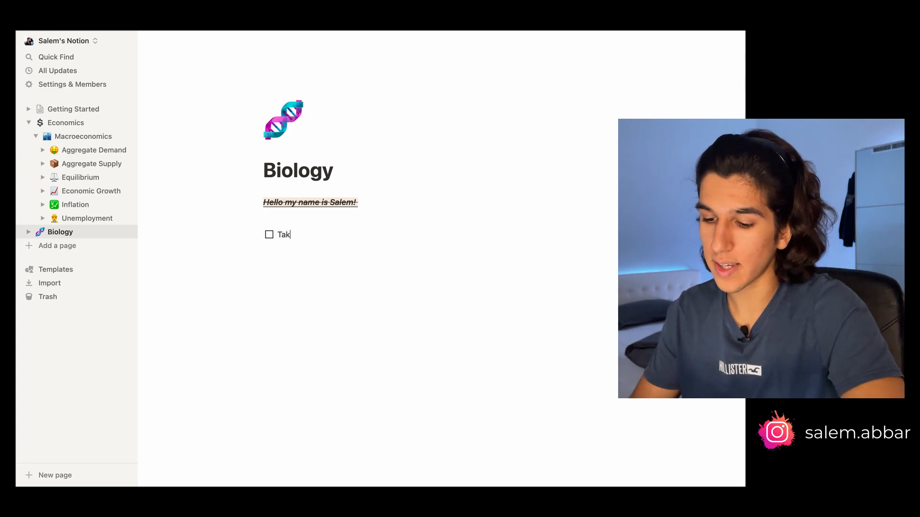
pyautogui.write('e out the trash')
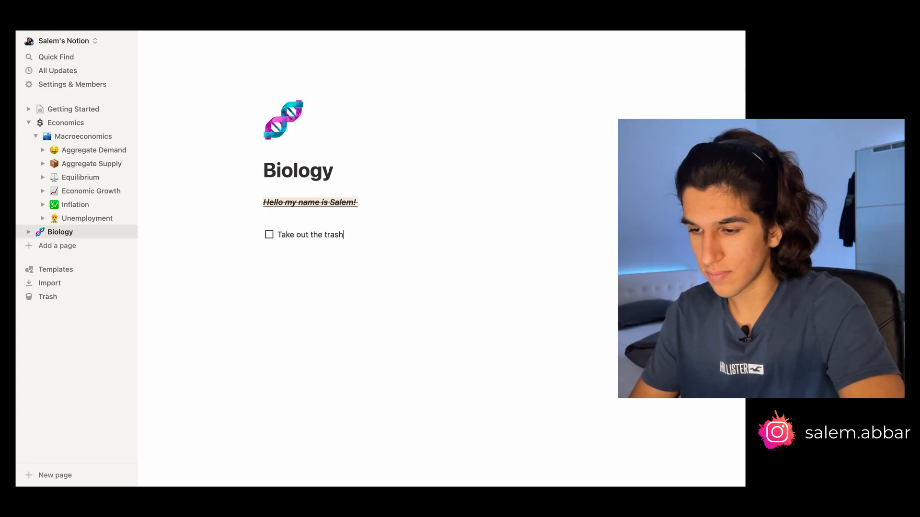
pyautogui.press('Return')
pyautogui.write('Feed the cat')
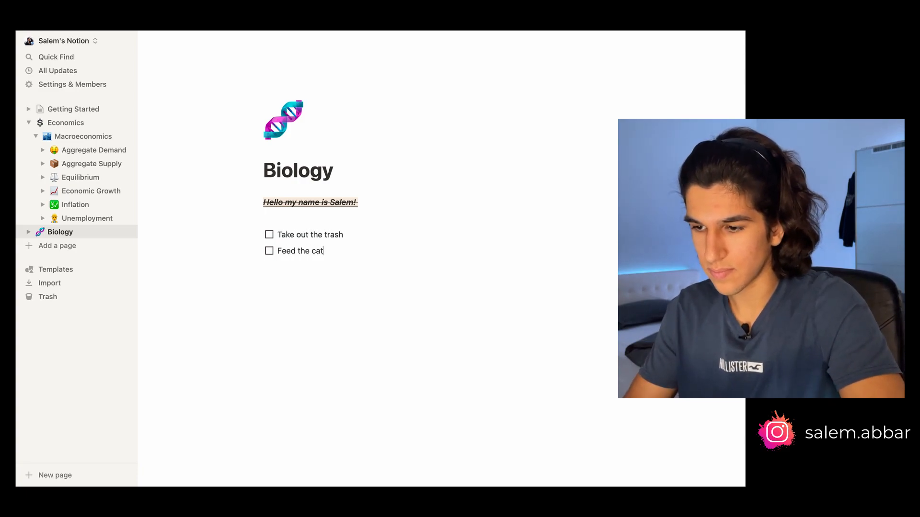
pyautogui.press('Return')
pyautogui.write('Do maths HW')
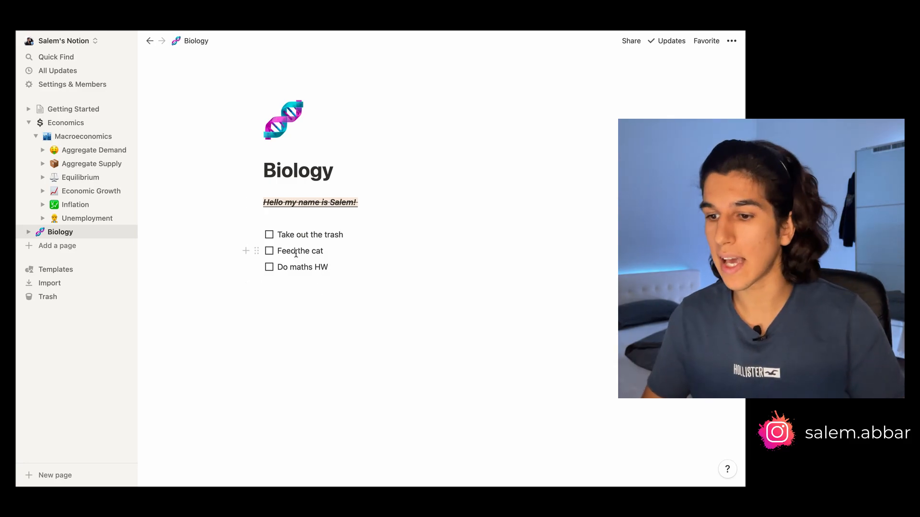
# Insert an inline table database below the to-do list
pyautogui.press('Return')
pyautogui.press('Return')
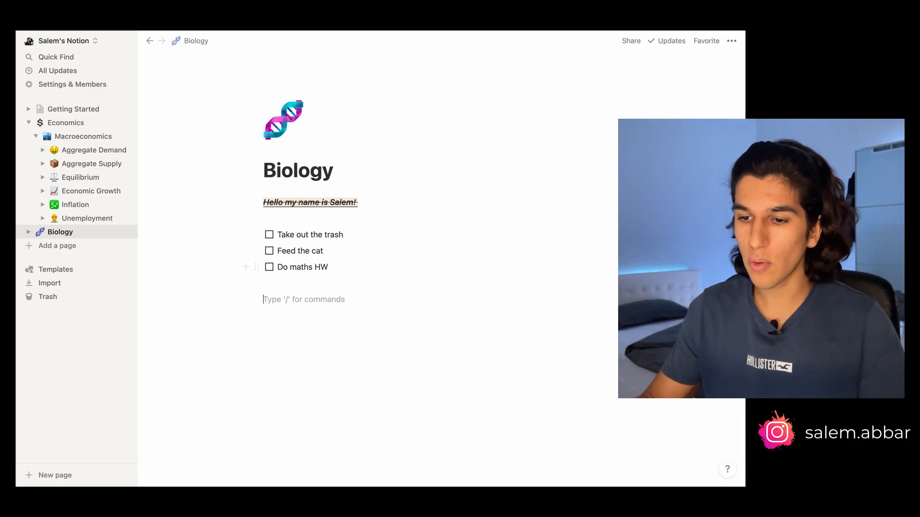
pyautogui.click(77, 270)
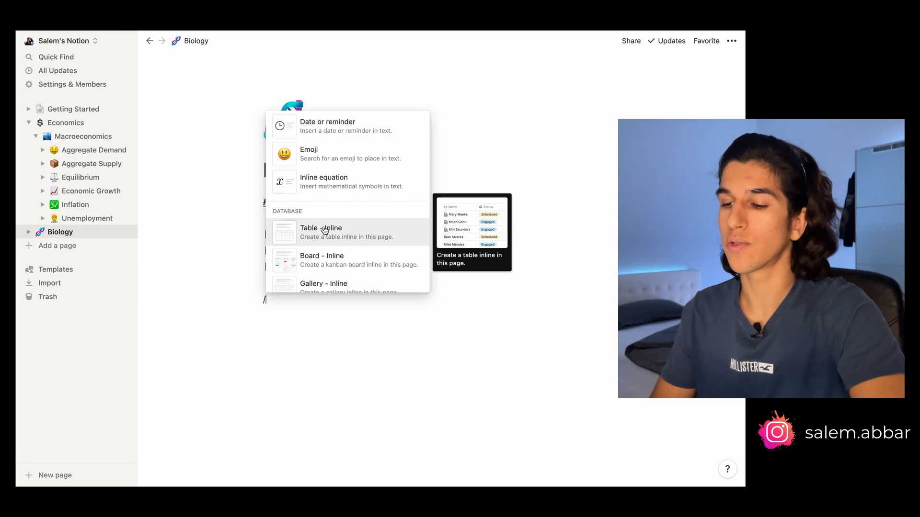
pyautogui.click(325, 232)
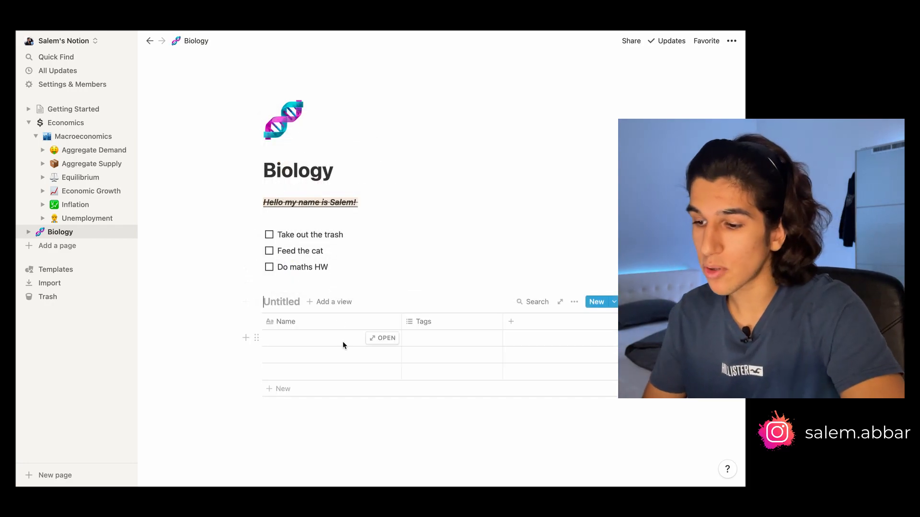
pyautogui.scroll(-2, 345, 354)
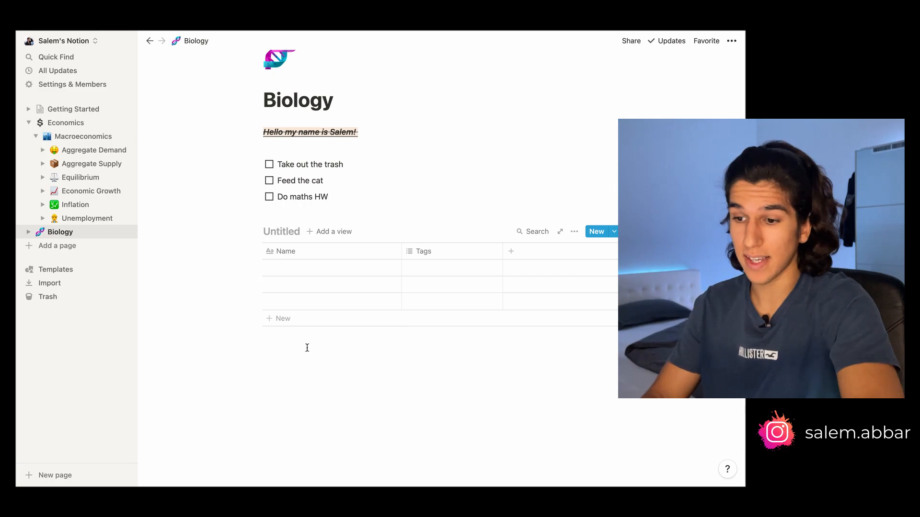
# Browse the slash-command block types on a new line above the table, then start a numbered list there instead
pyautogui.click(293, 210)
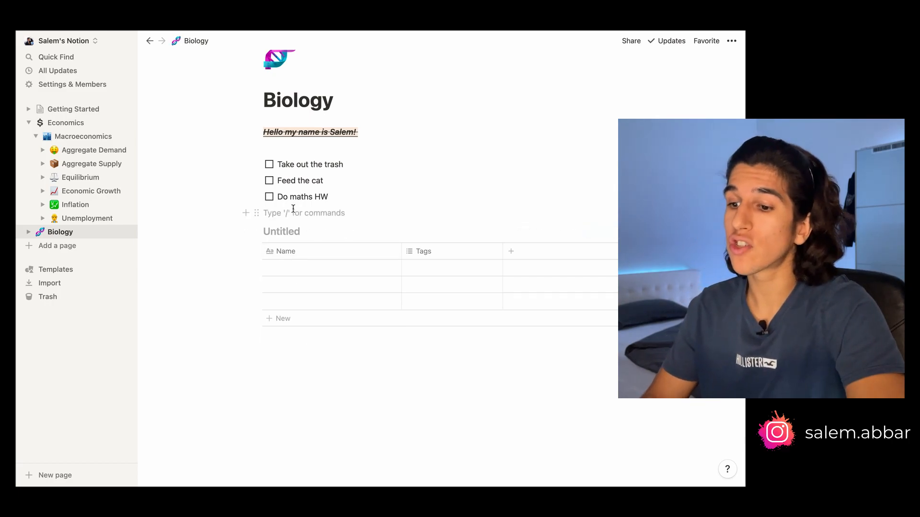
pyautogui.write('/')
pyautogui.scroll(-10, 293, 283)
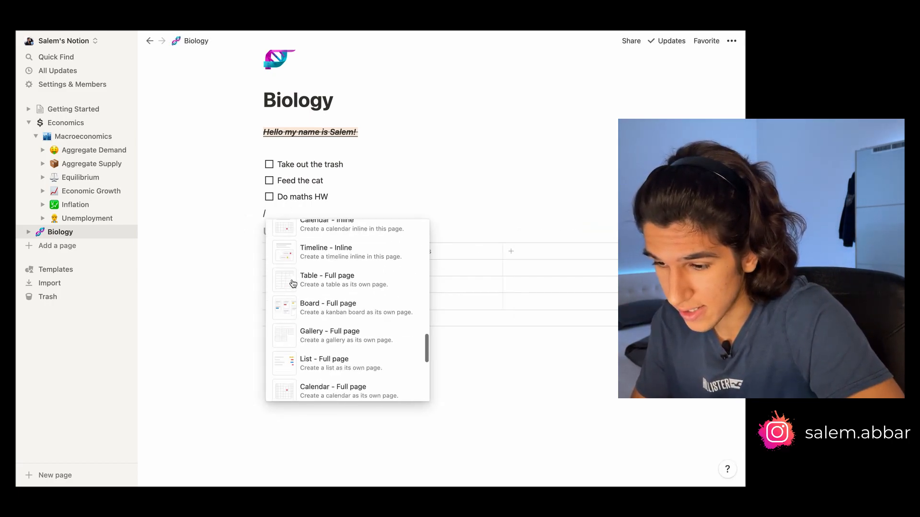
pyautogui.scroll(-6, 294, 283)
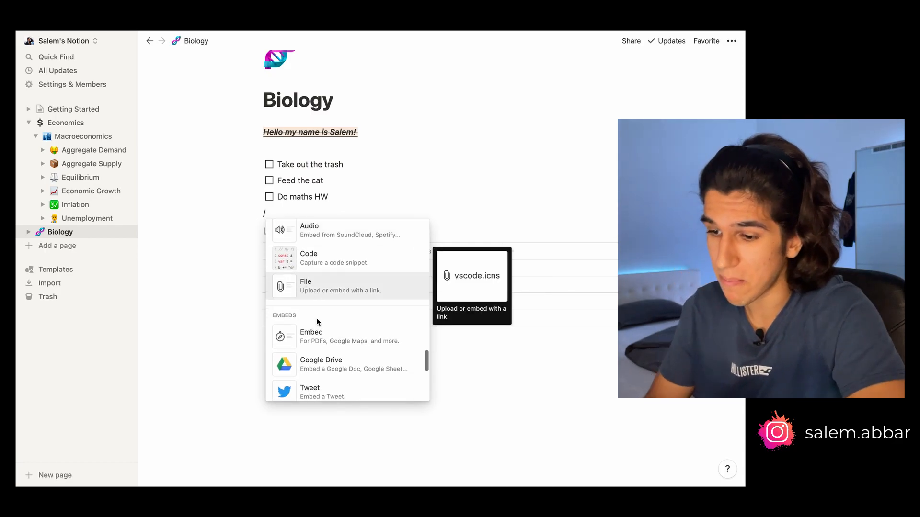
pyautogui.scroll(8, 324, 348)
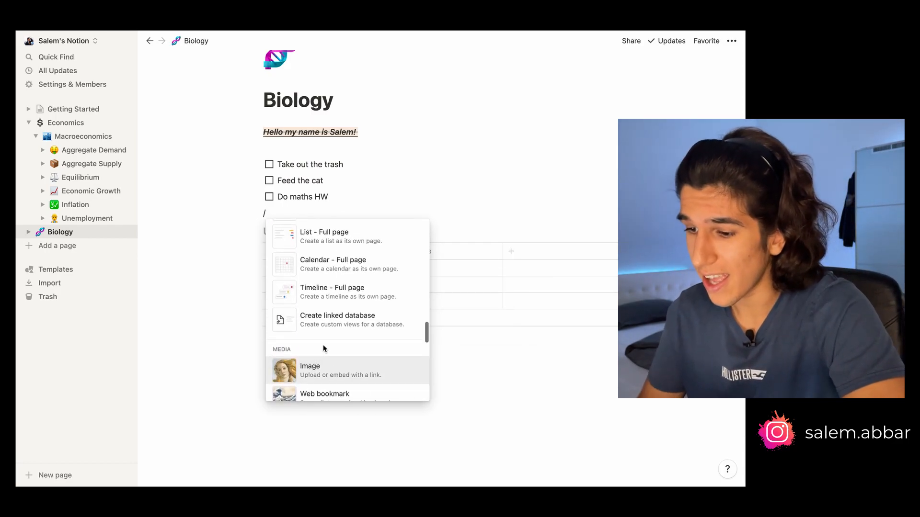
pyautogui.scroll(3, 323, 349)
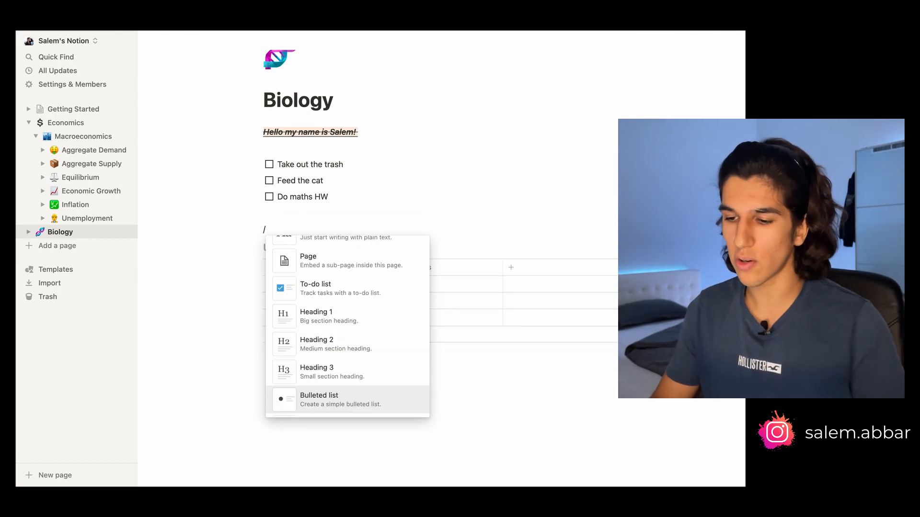
pyautogui.press('Escape')
pyautogui.press('BackSpace')
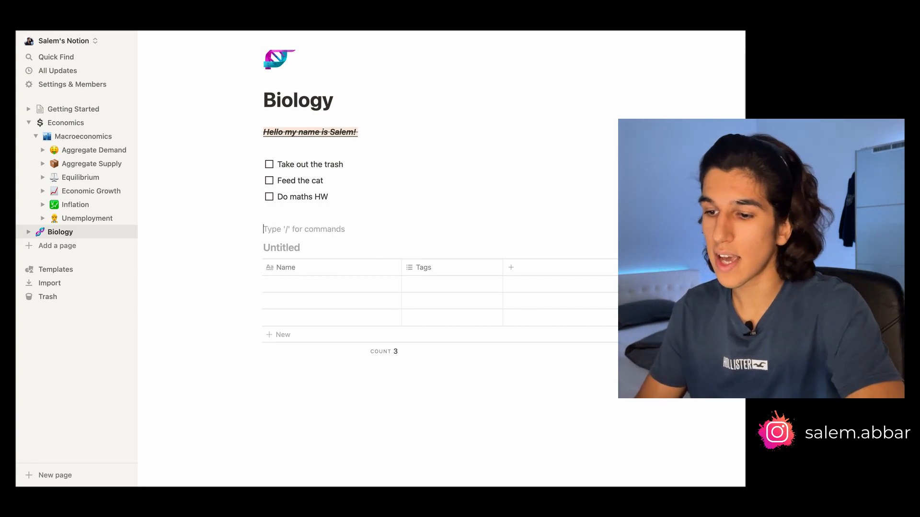
pyautogui.write('1.')
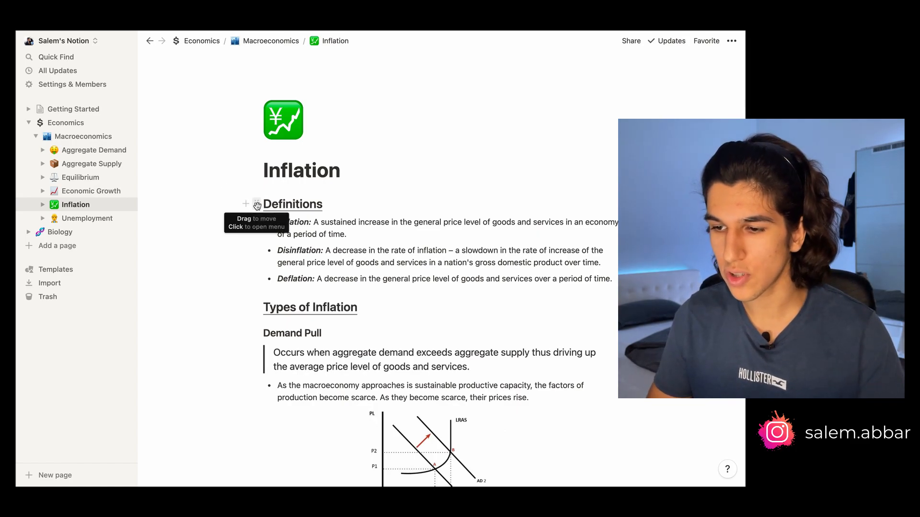
# Select the Definitions heading on Inflation and expand the Investment and Consumer Spending toggles under Shifts in AD
pyautogui.moveTo(253, 204)
pyautogui.mouseDown()
pyautogui.moveTo(262, 417)
pyautogui.moveTo(253, 187)
pyautogui.mouseUp()
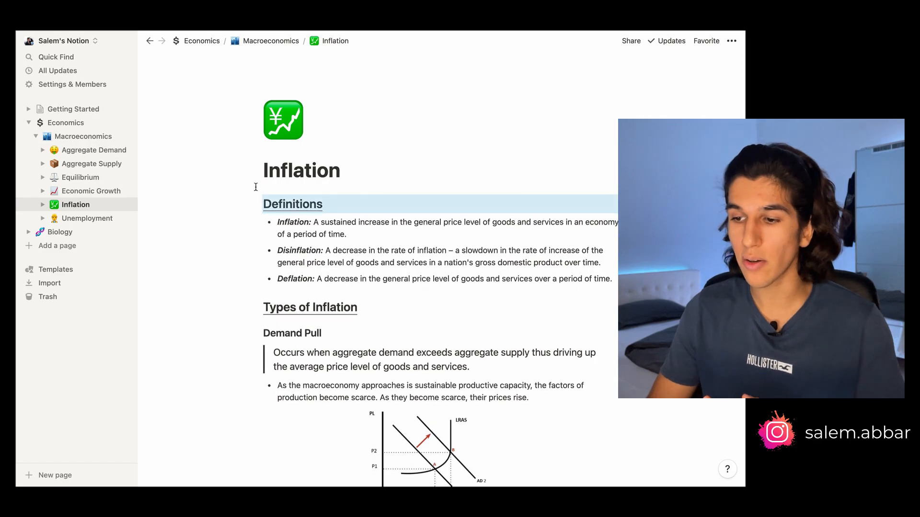
pyautogui.click(356, 210)
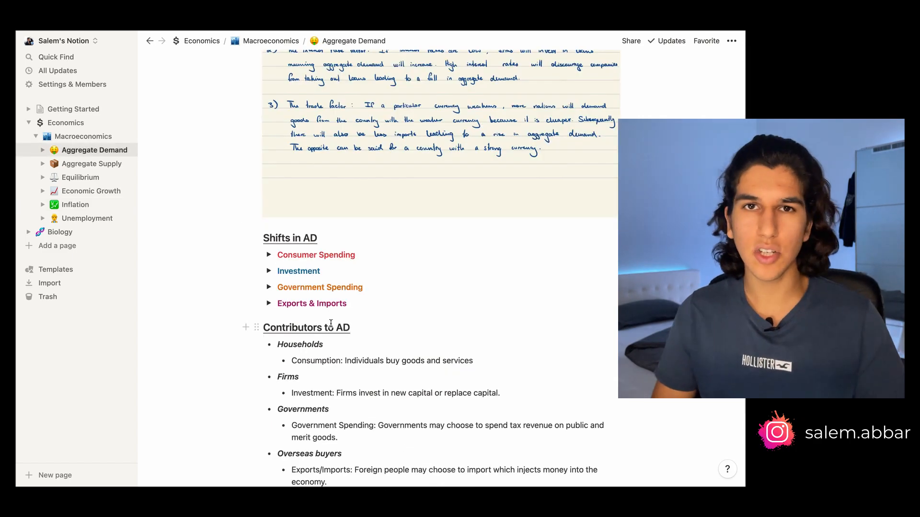
pyautogui.click(268, 271)
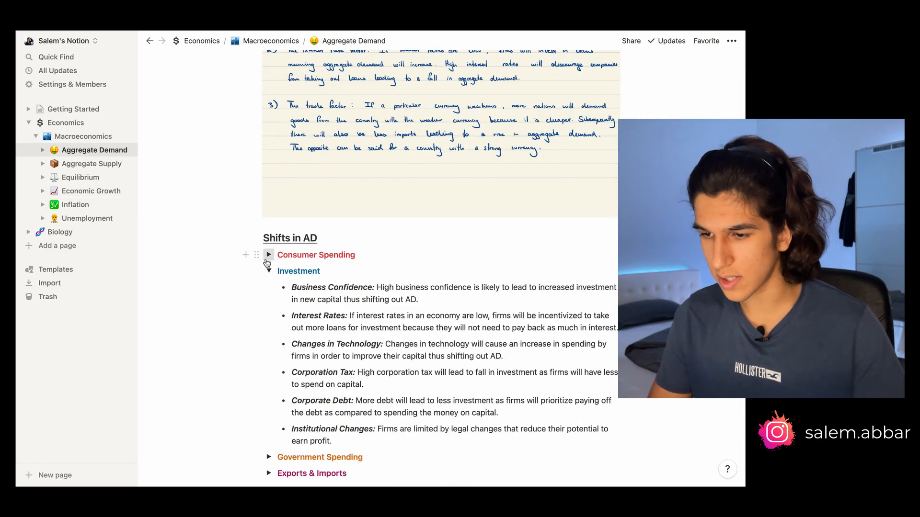
pyautogui.click(268, 255)
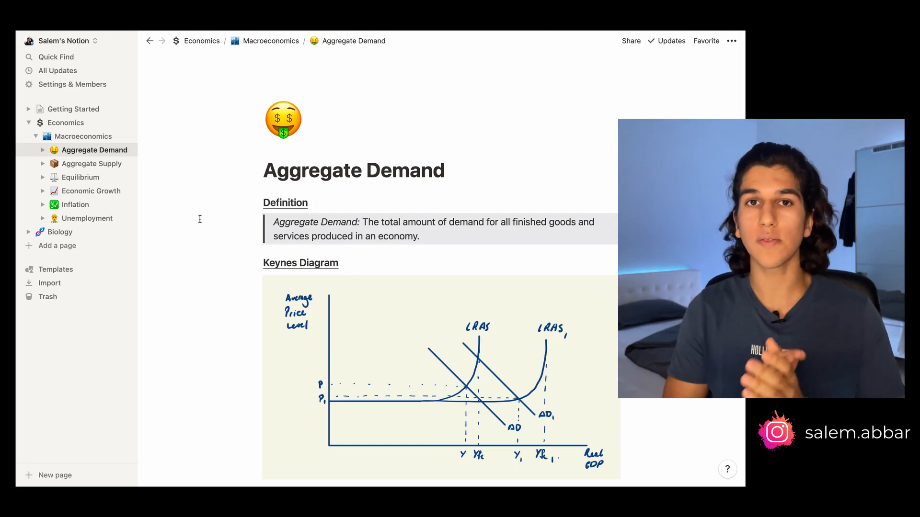
# Return to the Biology page and add a toggle block below the table database
pyautogui.click(76, 234)
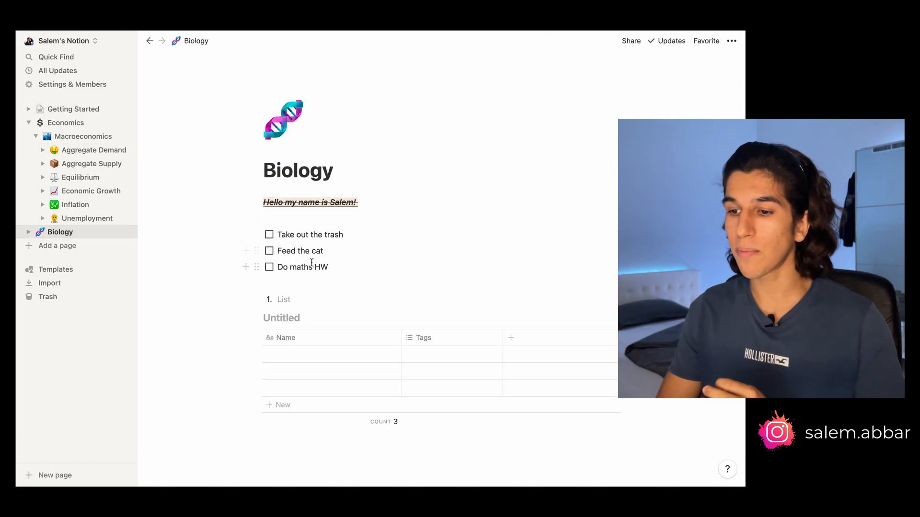
pyautogui.scroll(-2, 307, 311)
pyautogui.click(303, 365)
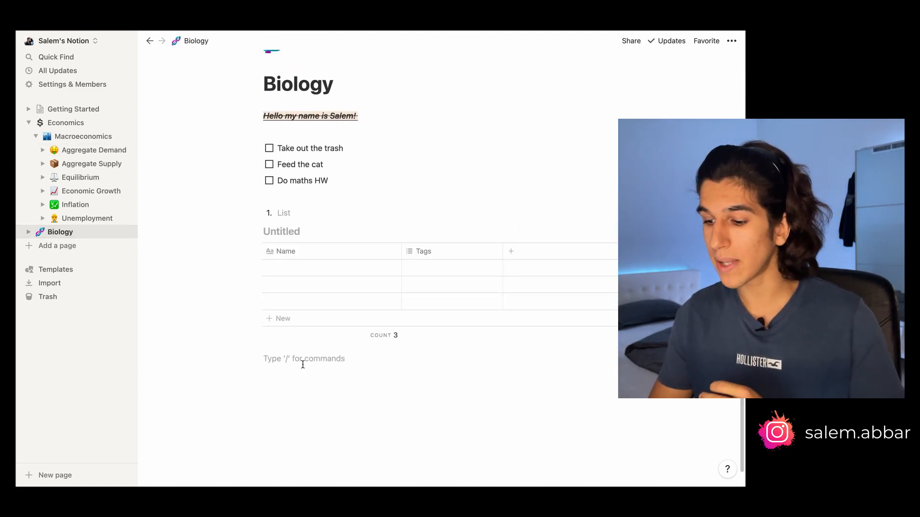
pyautogui.write('/toggle')
pyautogui.press('Return')
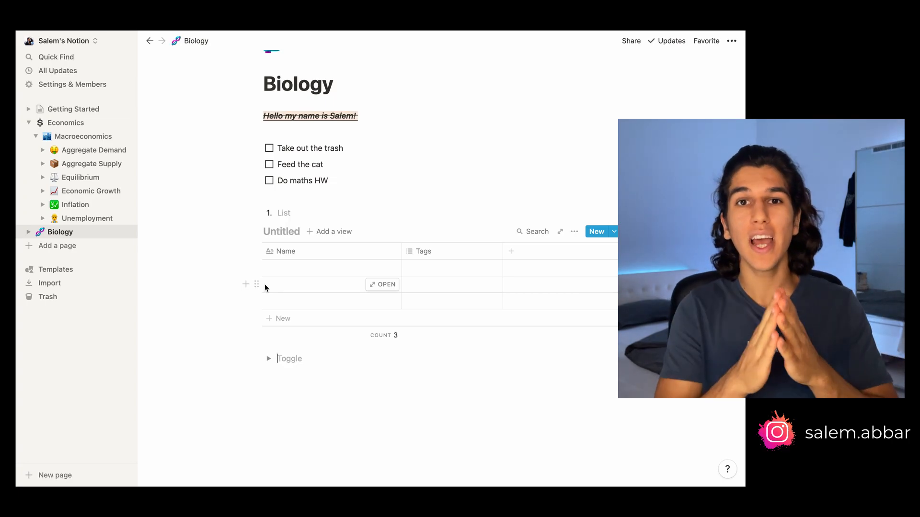
# Open the Getting Started page and scroll through its basics checklist and toggle block
pyautogui.click(73, 109)
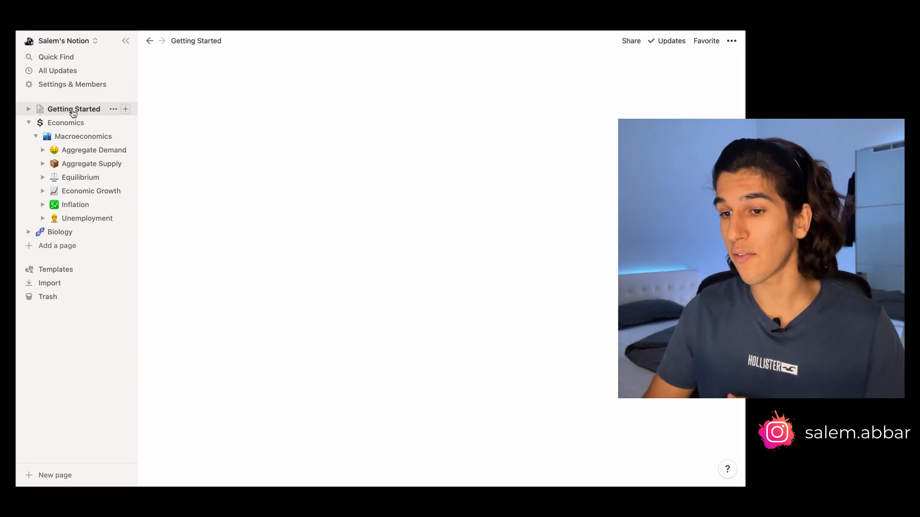
pyautogui.scroll(-5, 267, 232)
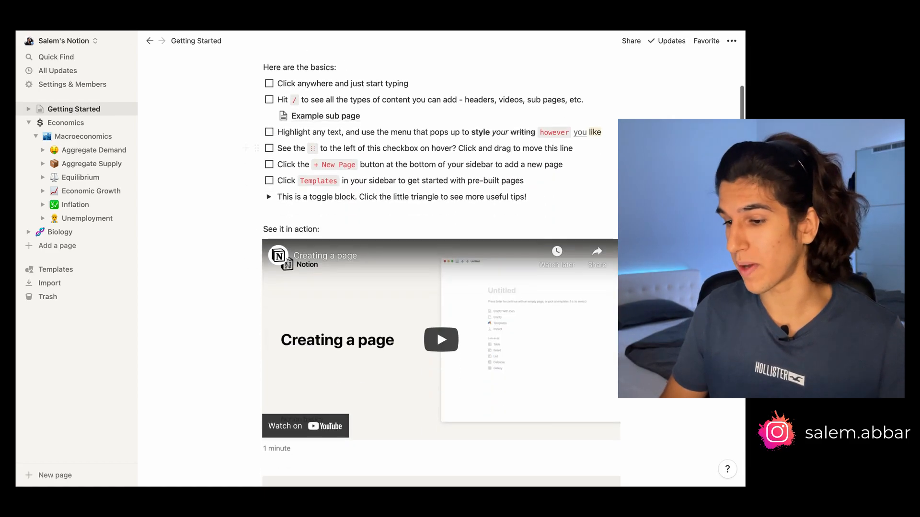
pyautogui.scroll(3, 287, 263)
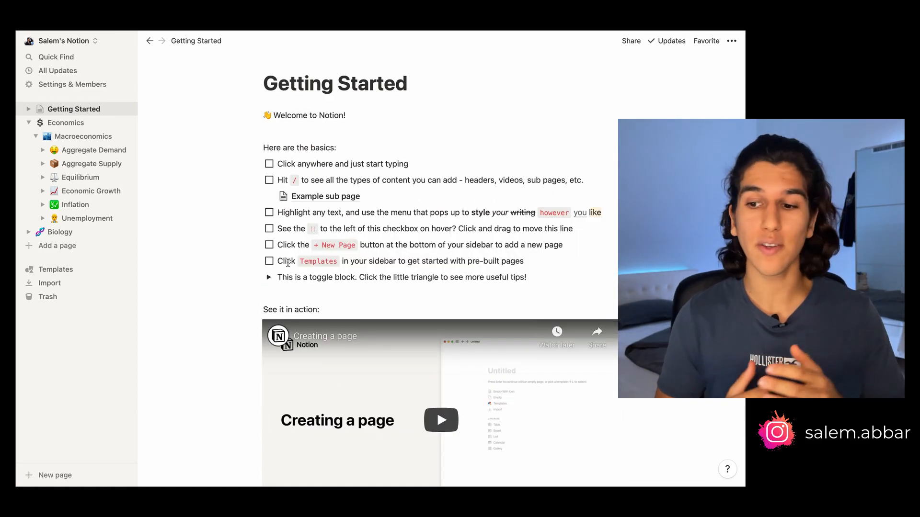